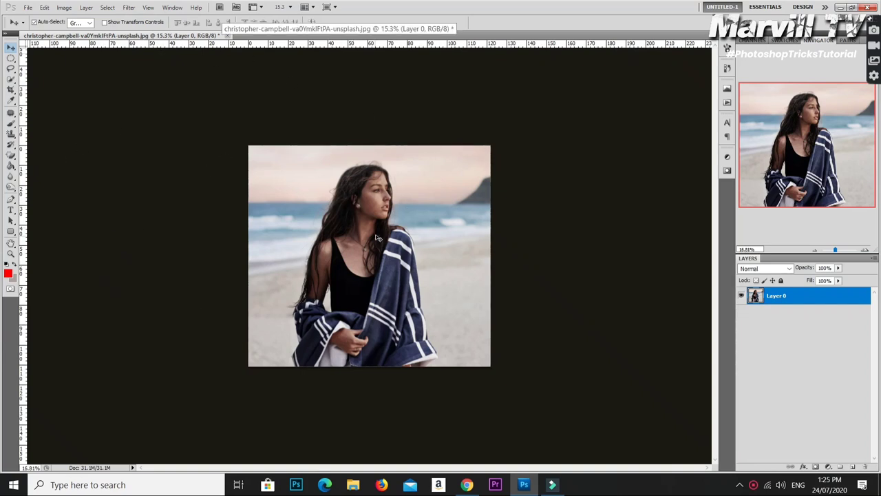
Zoom the beach photo view out, back in and out again to frame it
{"action": "scroll", "coordinate": [377, 237], "scroll_direction": "up", "scroll_amount": 1}
{"action": "scroll", "coordinate": [384, 234], "scroll_direction": "up", "scroll_amount": 1}
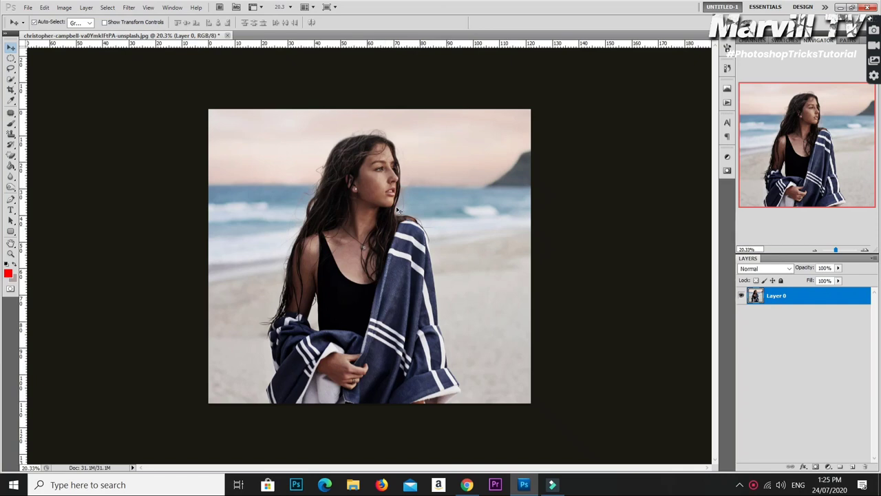
{"action": "key", "text": "ctrl+minus"}
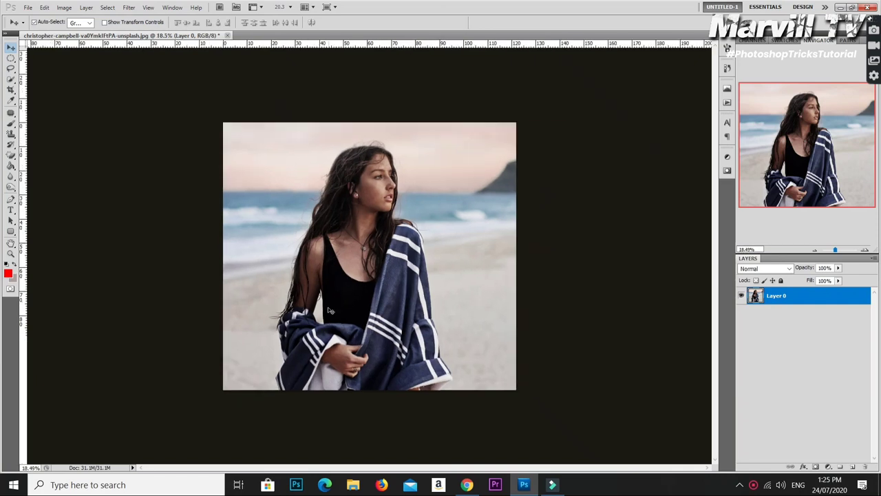
{"action": "key", "text": "ctrl+minus"}
{"action": "key", "text": "ctrl+plus"}
{"action": "key", "text": "ctrl+plus"}
{"action": "key", "text": "ctrl+plus"}
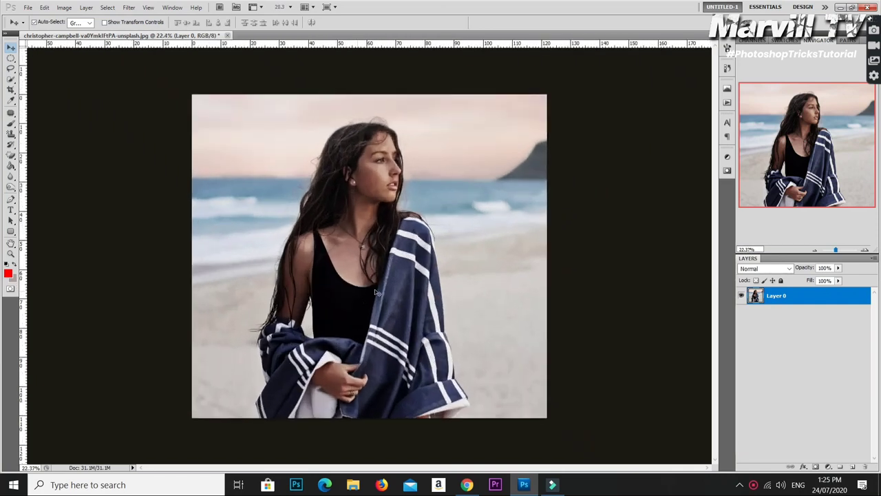
{"action": "key", "text": "ctrl+0"}
{"action": "key", "text": "ctrl+minus"}
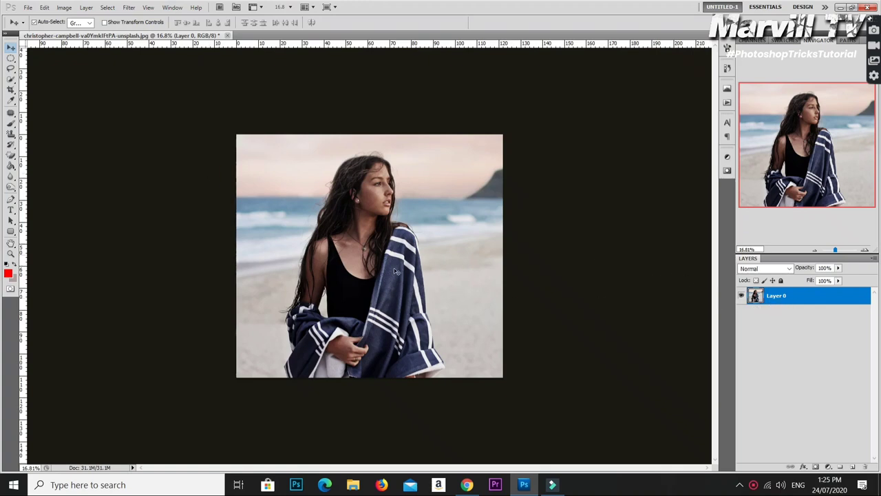
{"action": "scroll", "coordinate": [333, 229], "scroll_direction": "up", "scroll_amount": 2}
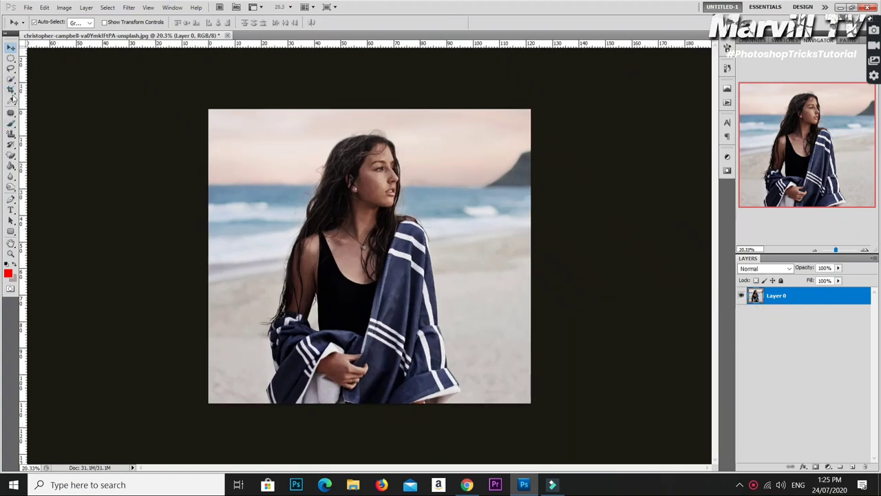
Select the Crop Tool and clear its preset width and height values
{"action": "left_click", "coordinate": [10, 91]}
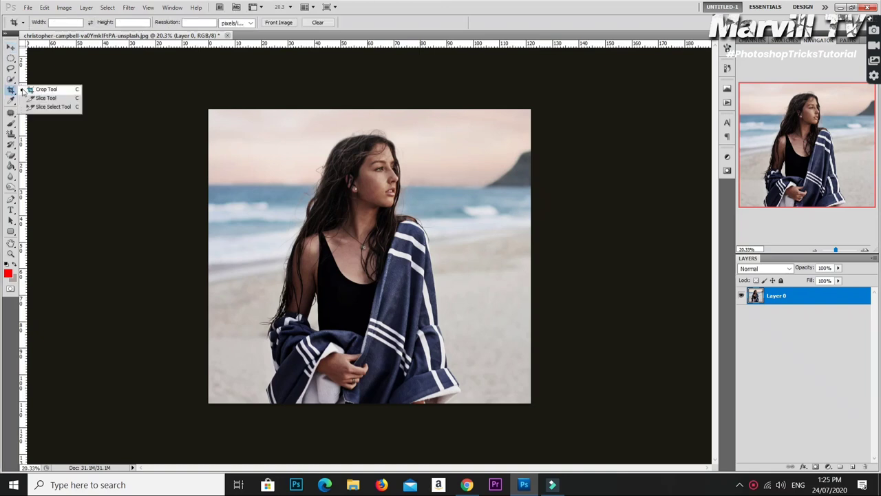
{"action": "left_click", "coordinate": [44, 90]}
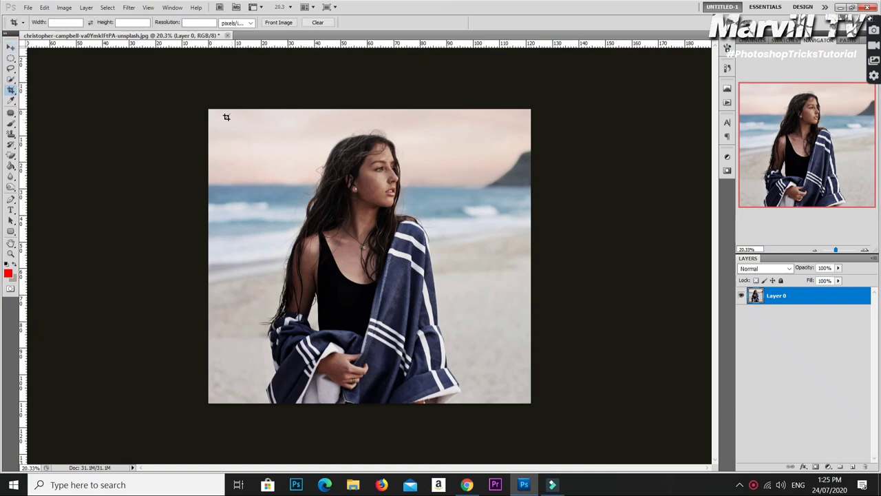
{"action": "left_click_drag", "start_coordinate": [206, 109], "coordinate": [558, 431]}
{"action": "double_click", "coordinate": [279, 113]}
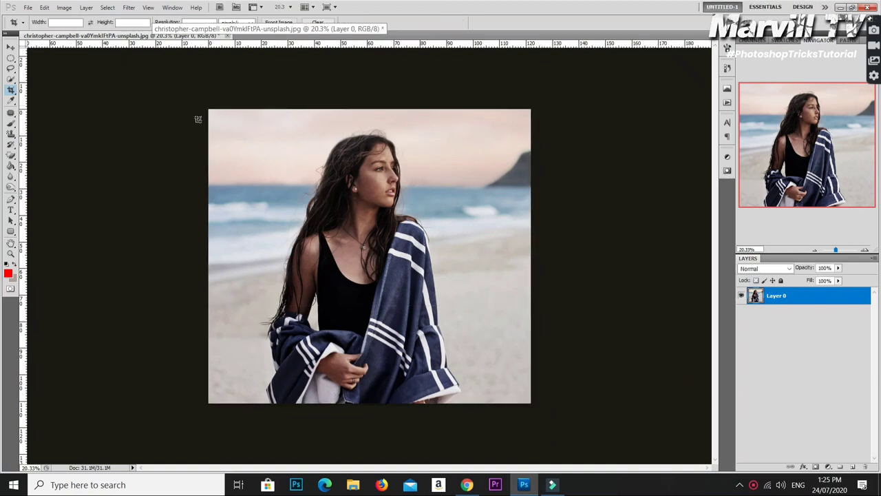
{"action": "left_click", "coordinate": [60, 22]}
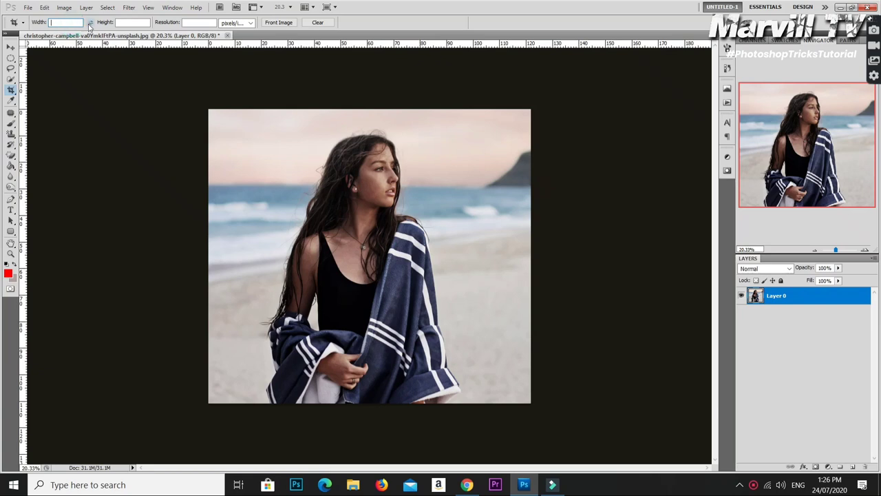
{"action": "left_click", "coordinate": [317, 23]}
Draw a crop box over the photo and extend its left edge past the image
{"action": "left_click_drag", "start_coordinate": [205, 107], "coordinate": [554, 421]}
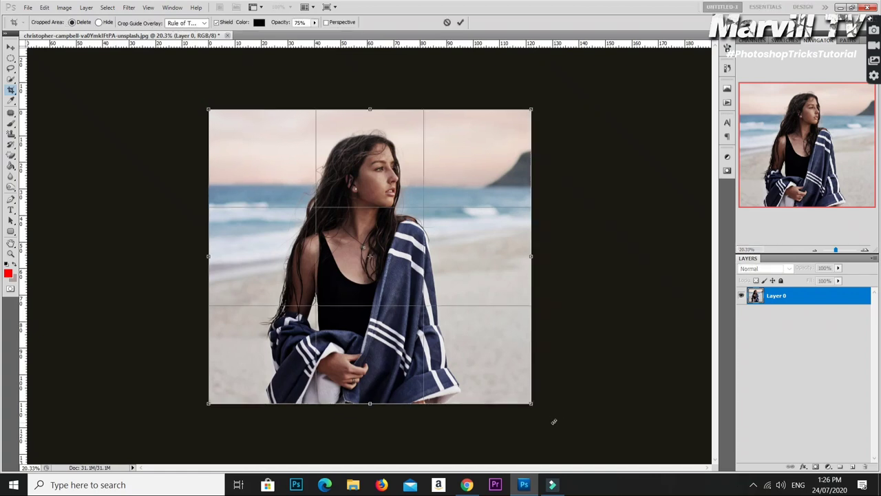
{"action": "key", "text": "Return"}
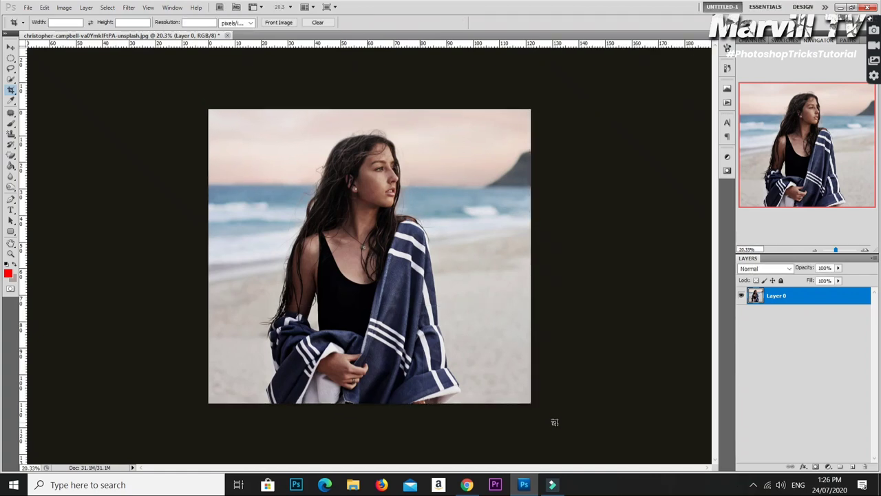
{"action": "left_click_drag", "start_coordinate": [206, 108], "coordinate": [599, 431]}
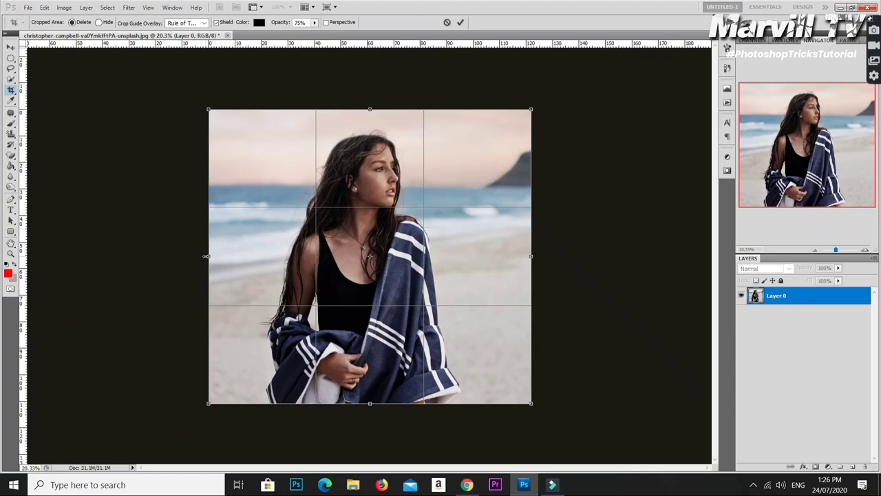
{"action": "left_click_drag", "start_coordinate": [205, 256], "coordinate": [141, 255]}
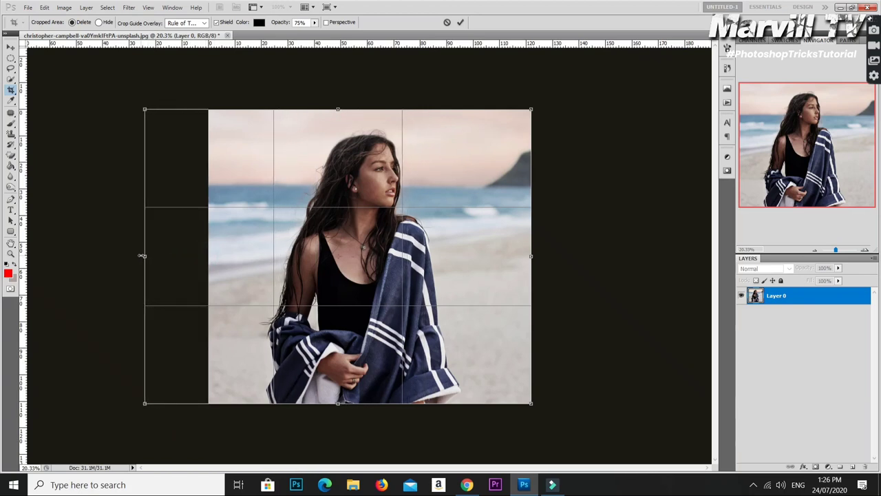
{"action": "key", "text": "Escape"}
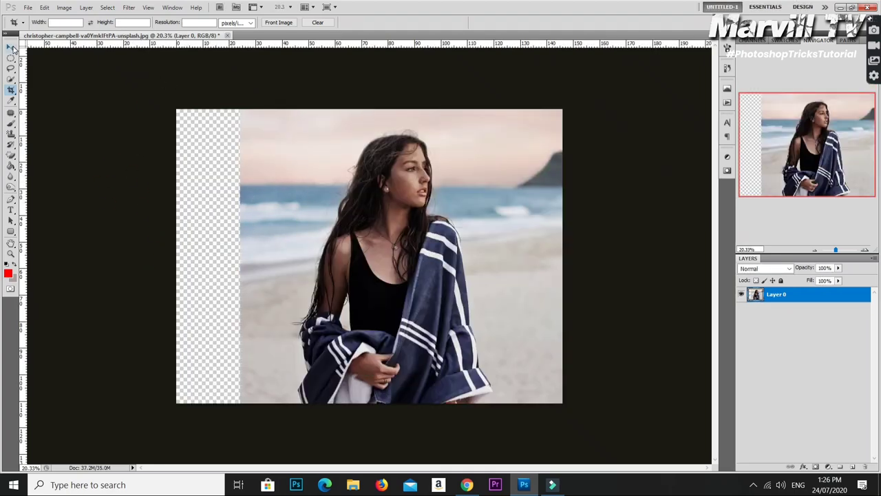
Use Edit > Content-Aware Scale to drag the photo's left side out to the canvas edge
{"action": "left_click", "coordinate": [45, 9]}
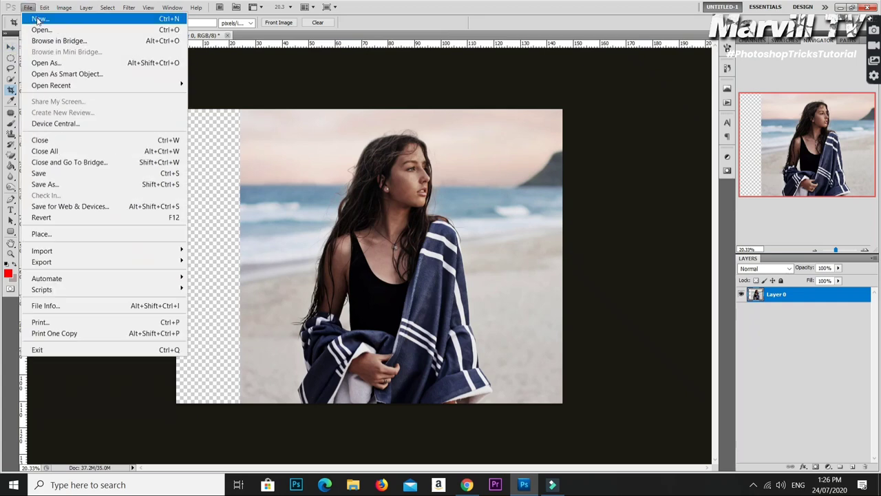
{"action": "left_click", "coordinate": [44, 8]}
{"action": "left_click", "coordinate": [44, 9]}
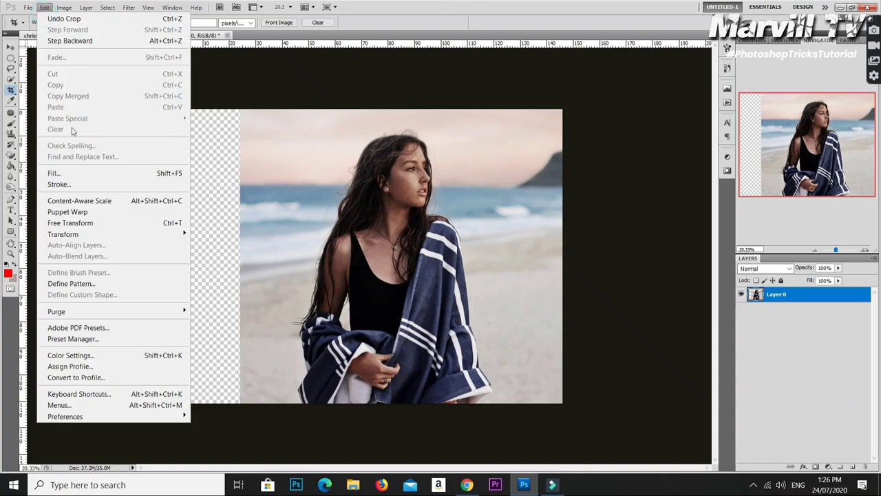
{"action": "left_click", "coordinate": [116, 202]}
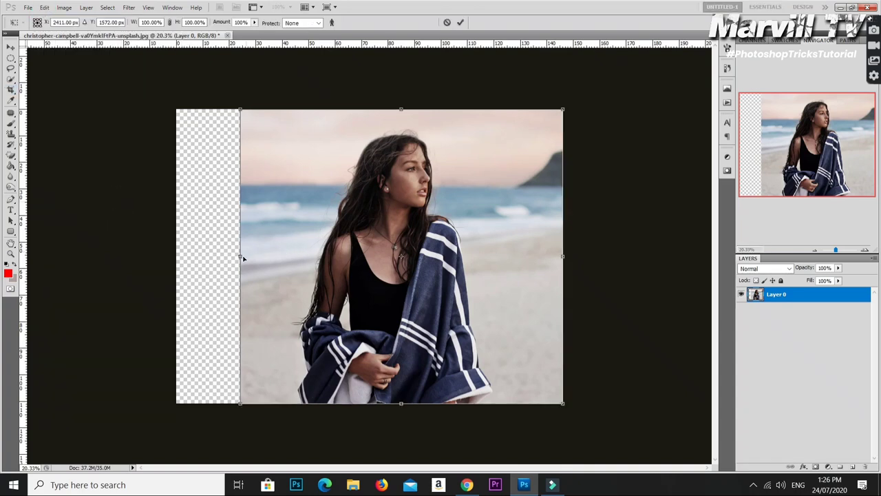
{"action": "left_click_drag", "start_coordinate": [238, 256], "coordinate": [170, 249]}
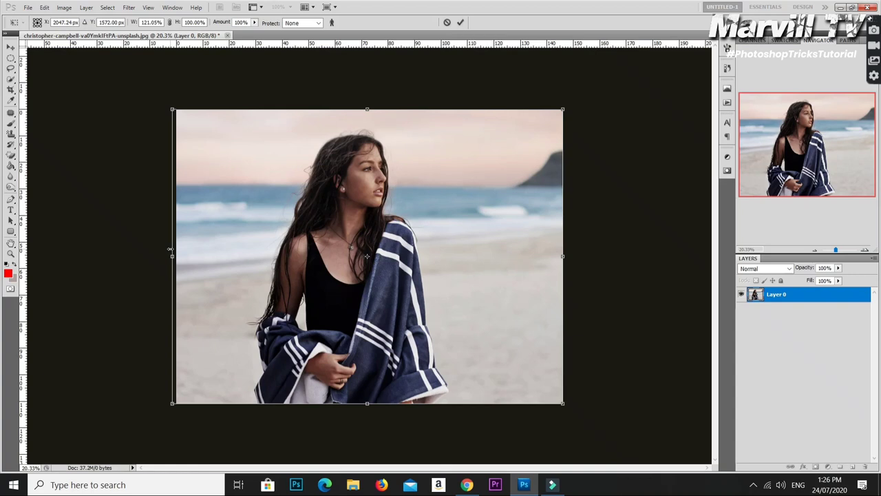
{"action": "key", "text": "Return"}
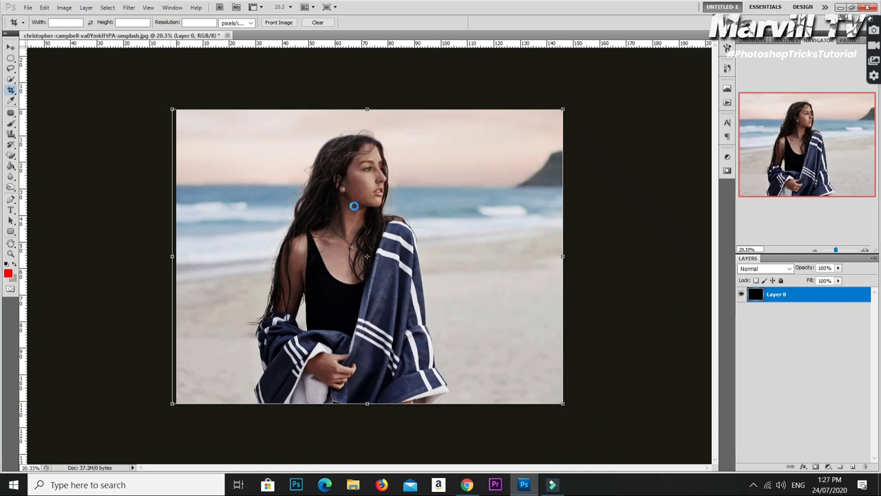
Extend a crop box past the photo's right edge to add canvas on the right
{"action": "left_click", "coordinate": [172, 112]}
{"action": "left_click", "coordinate": [177, 108]}
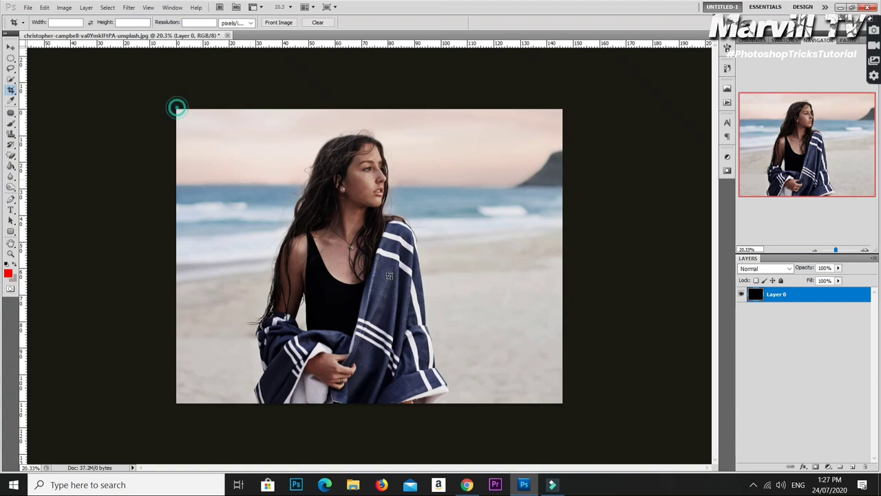
{"action": "mouse_move", "coordinate": [557, 300]}
{"action": "left_mouse_down"}
{"action": "mouse_move", "coordinate": [556, 278]}
{"action": "mouse_move", "coordinate": [623, 258]}
{"action": "left_mouse_up"}
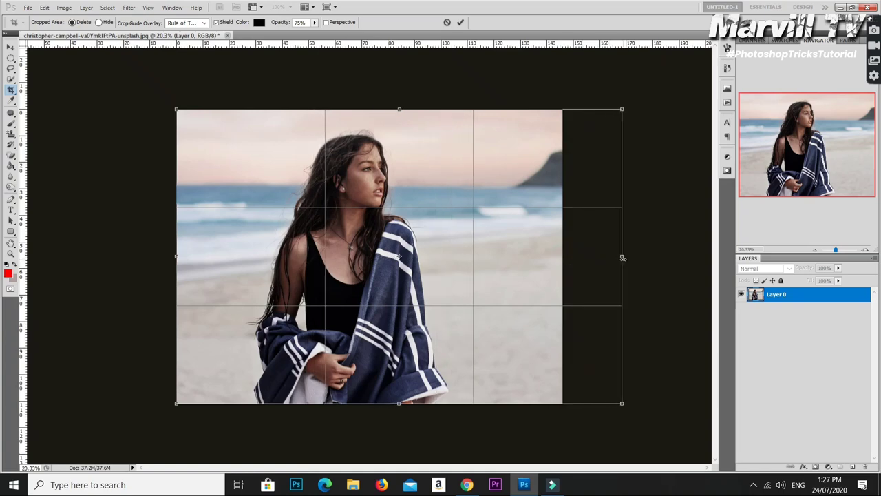
{"action": "key", "text": "Return"}
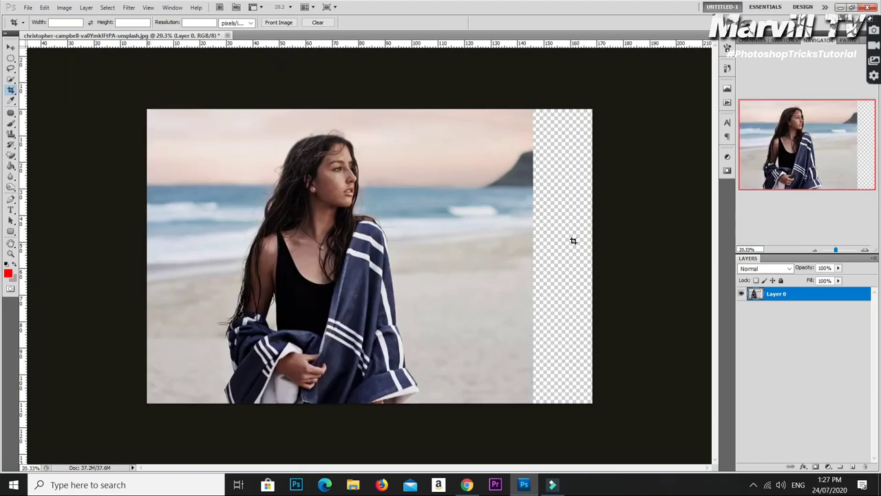
{"action": "left_click", "coordinate": [44, 7]}
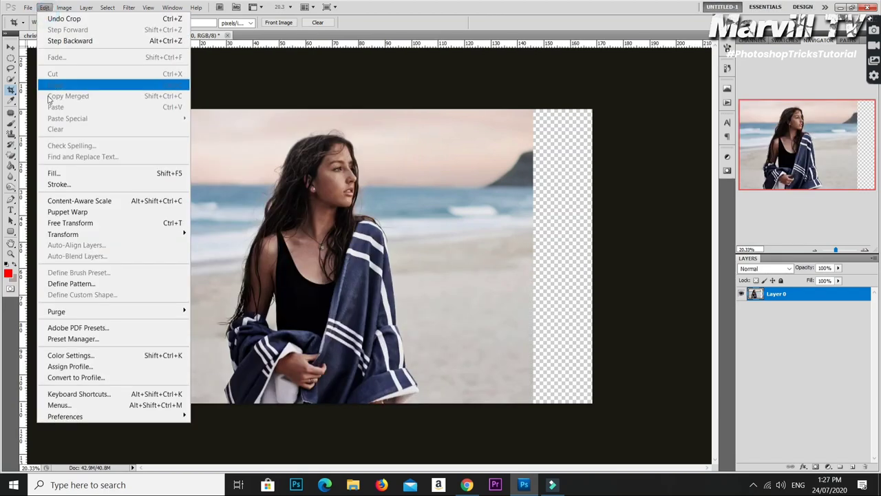
Content-aware scale the photo's right side out to the new canvas edge
{"action": "left_click", "coordinate": [77, 201]}
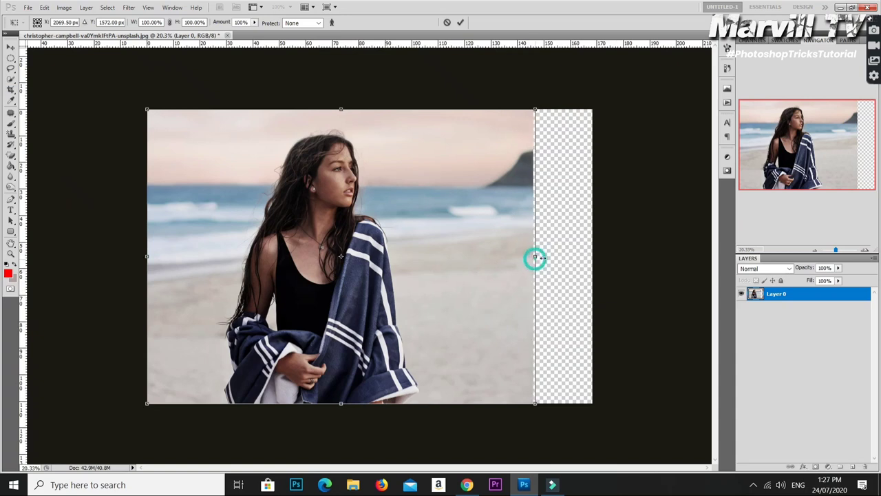
{"action": "left_click_drag", "start_coordinate": [535, 258], "coordinate": [598, 260]}
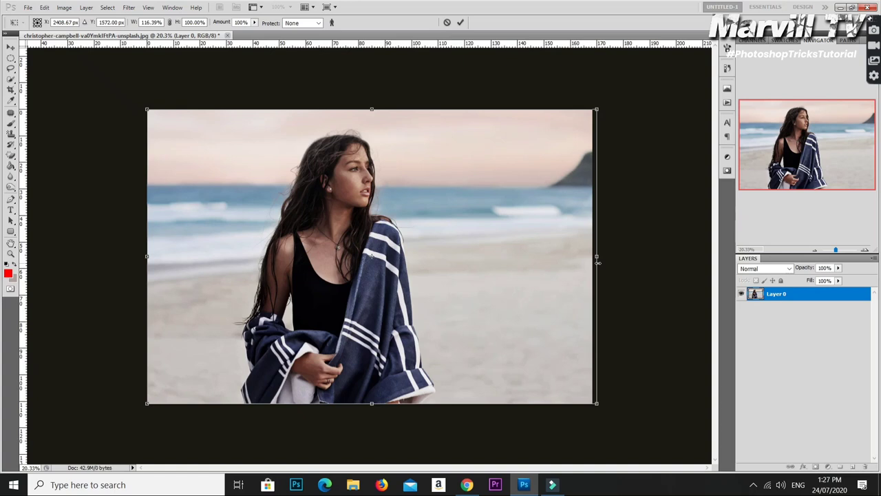
{"action": "key", "text": "Return"}
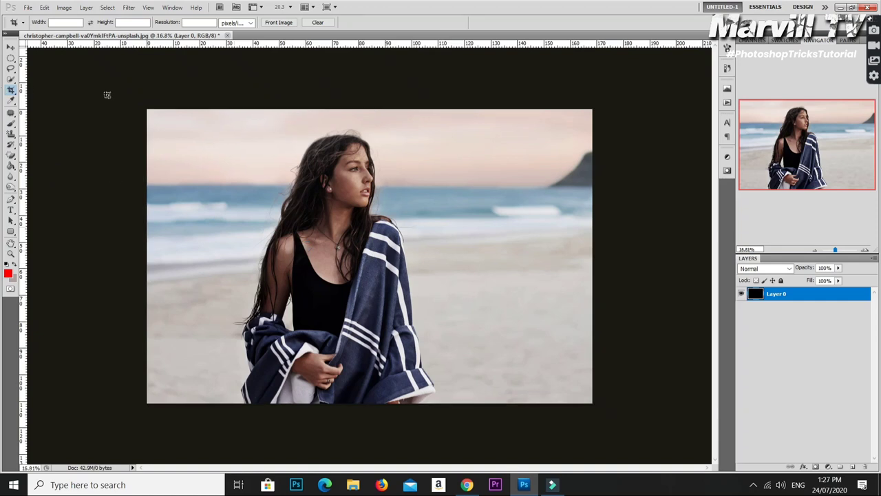
Crop over the photo with its left edge pulled outward to add more canvas
{"action": "left_click_drag", "start_coordinate": [304, 321], "coordinate": [569, 387]}
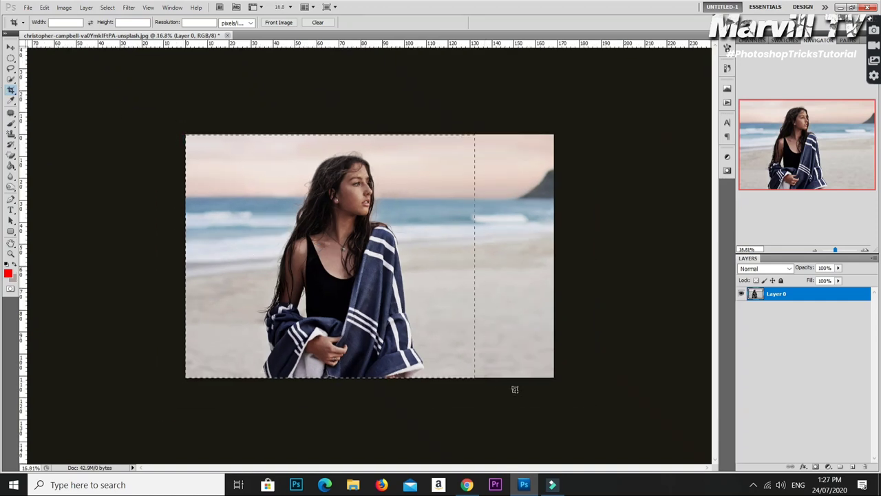
{"action": "left_click_drag", "start_coordinate": [186, 135], "coordinate": [554, 377]}
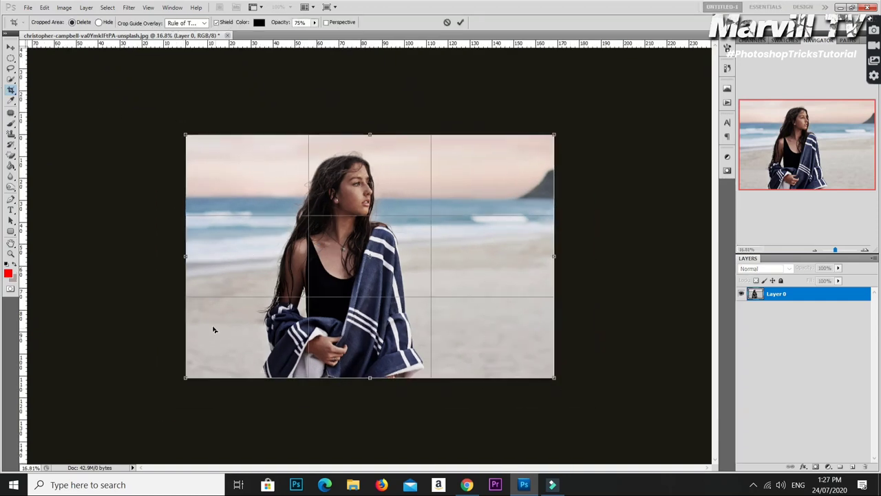
{"action": "left_click_drag", "start_coordinate": [184, 257], "coordinate": [127, 257]}
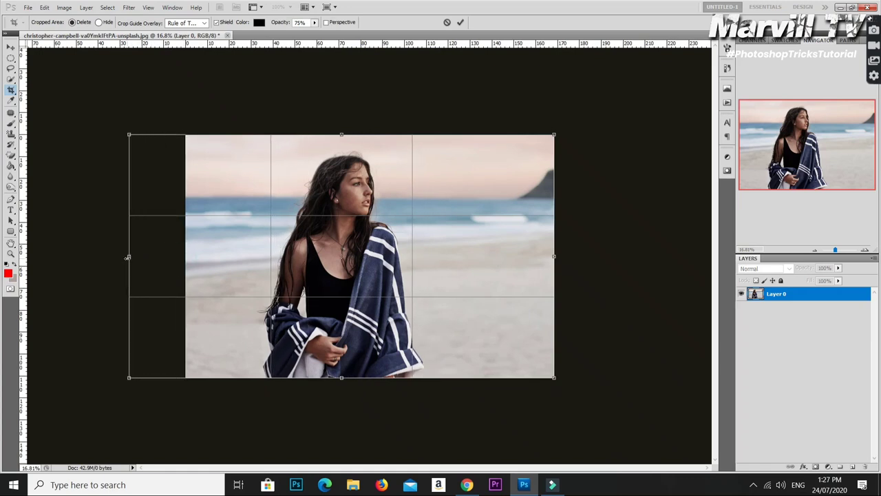
{"action": "key", "text": "Return"}
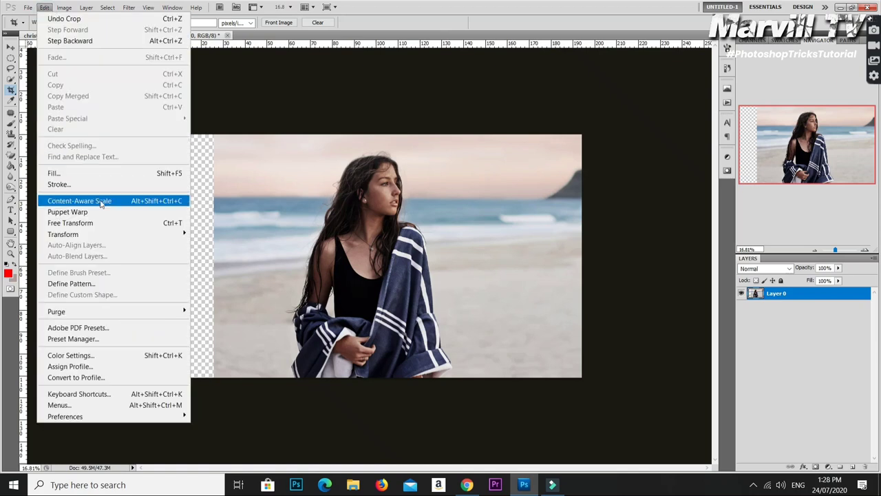
Content-aware scale the beach scene's left side out to fill the new strip
{"action": "left_click", "coordinate": [110, 207]}
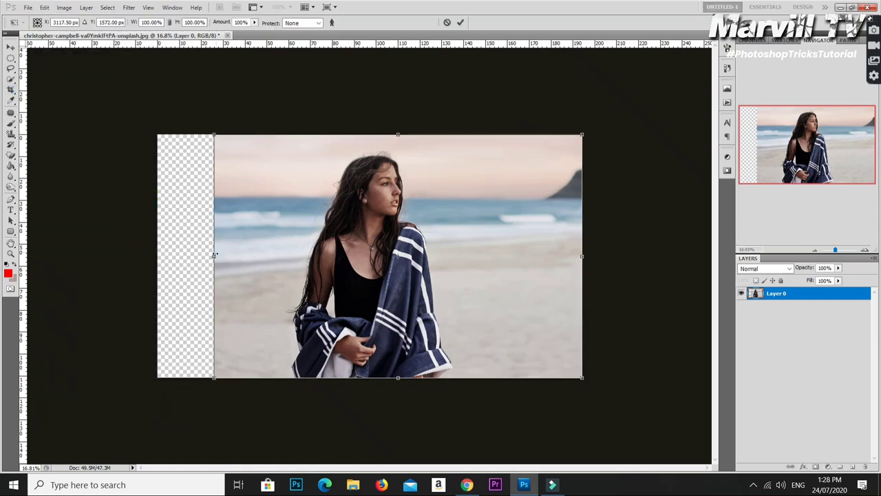
{"action": "left_click_drag", "start_coordinate": [214, 256], "coordinate": [158, 247]}
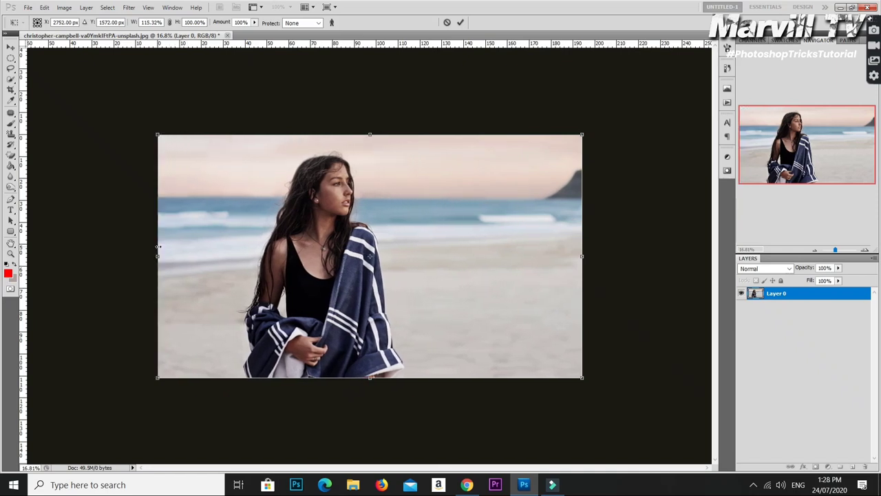
{"action": "key", "text": "Return"}
{"action": "key", "text": "c"}
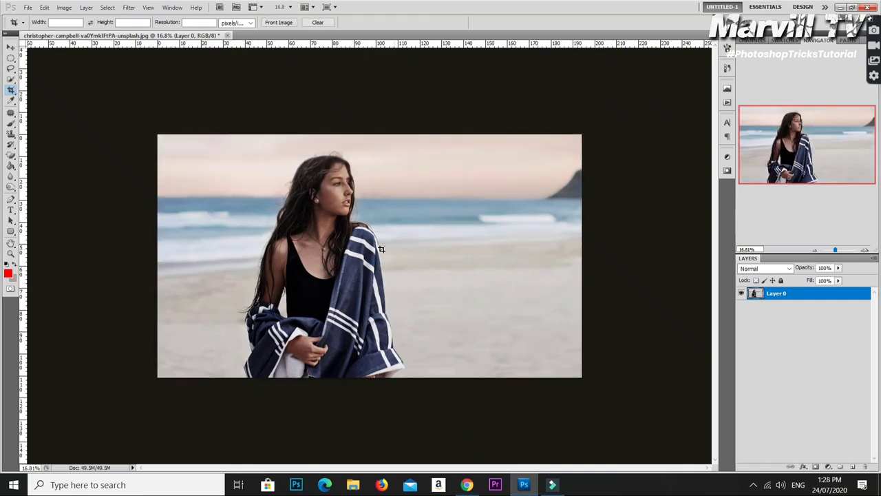
Zoom the beach photo view in and back out
{"action": "key", "text": "ctrl+plus"}
{"action": "key", "text": "ctrl+minus"}
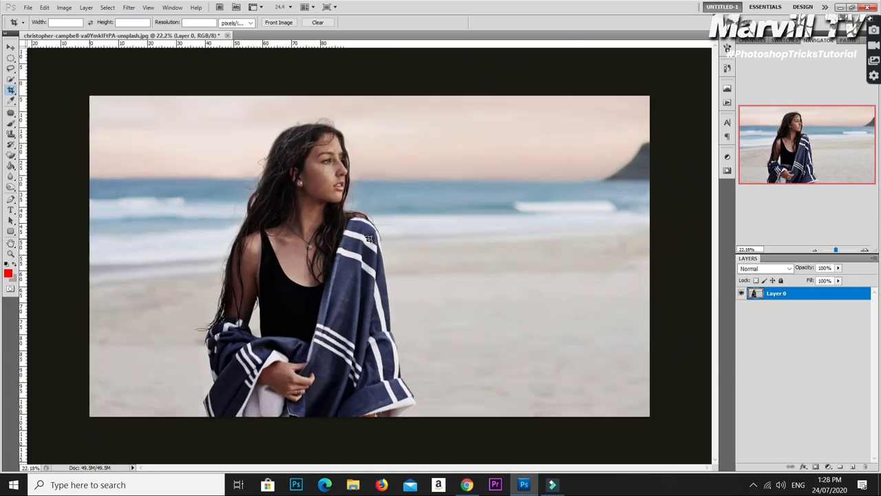
{"action": "key", "text": "Return"}
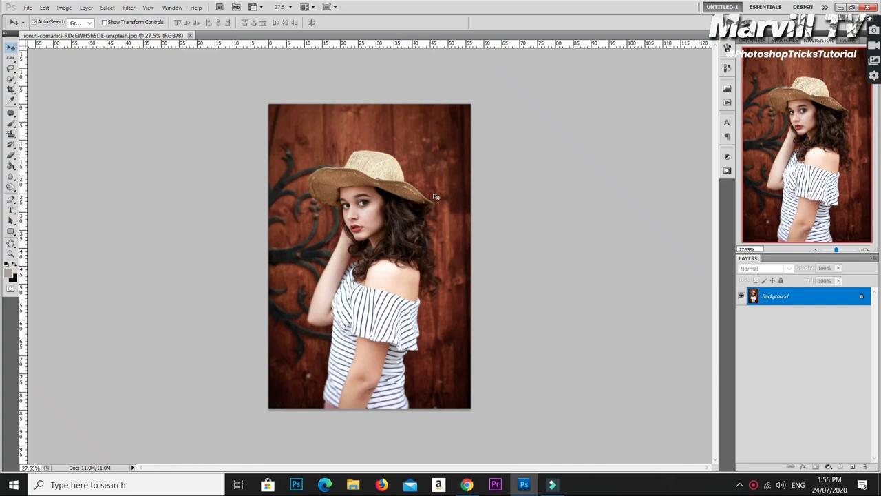
Scroll-zoom around the straw-hat portrait to inspect it
{"action": "scroll", "coordinate": [426, 195], "scroll_direction": "up", "scroll_amount": 1}
{"action": "scroll", "coordinate": [426, 196], "scroll_direction": "up", "scroll_amount": 1}
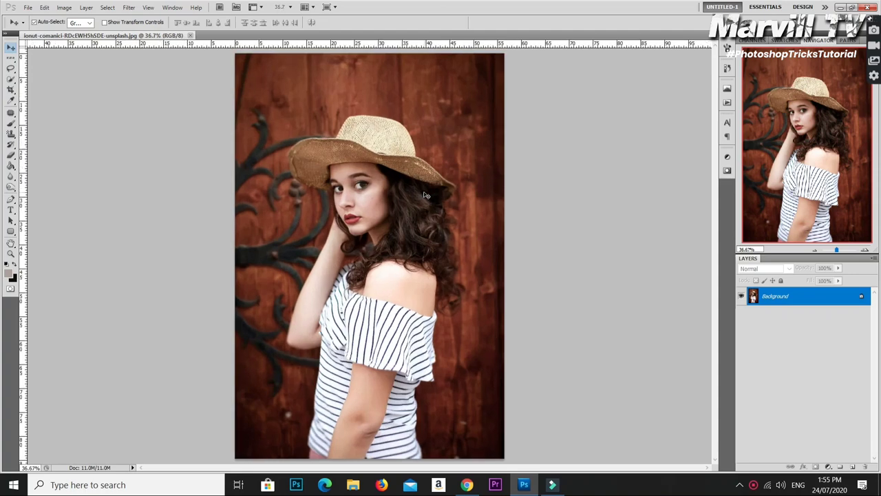
{"action": "scroll", "coordinate": [426, 198], "scroll_direction": "up", "scroll_amount": 2}
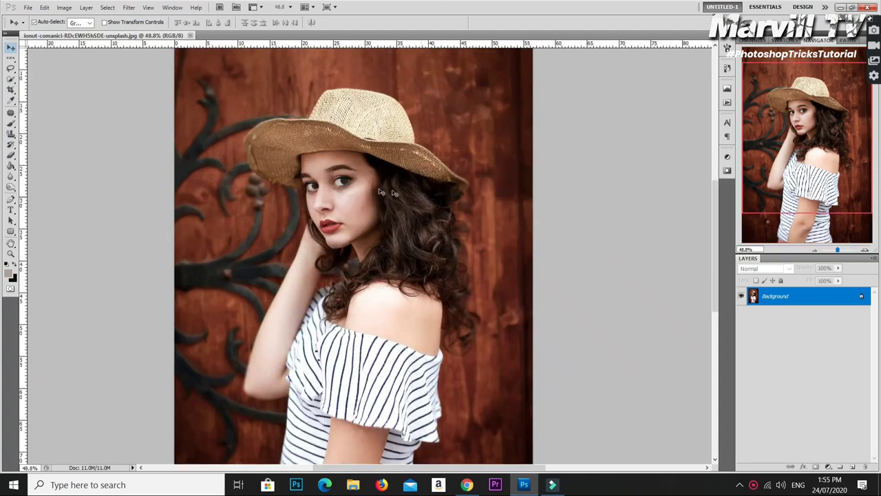
{"action": "scroll", "coordinate": [385, 199], "scroll_direction": "down", "scroll_amount": 2}
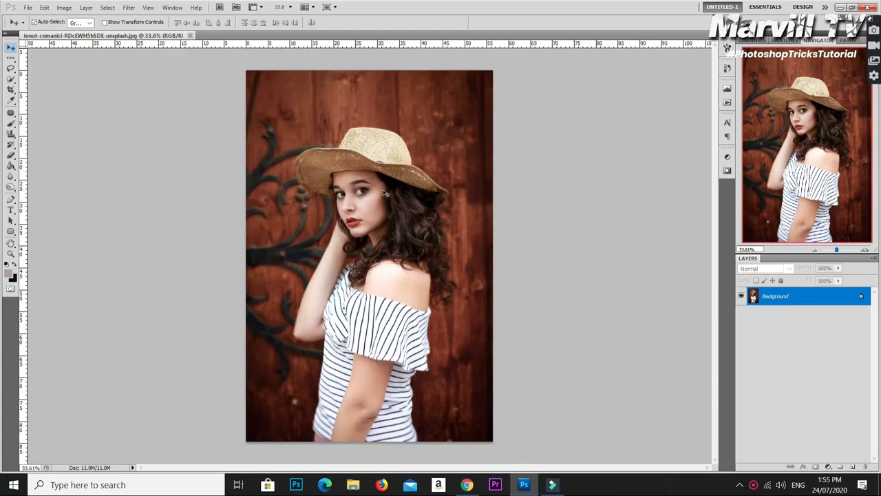
{"action": "scroll", "coordinate": [385, 193], "scroll_direction": "up", "scroll_amount": 1}
{"action": "scroll", "coordinate": [377, 174], "scroll_direction": "up", "scroll_amount": 1}
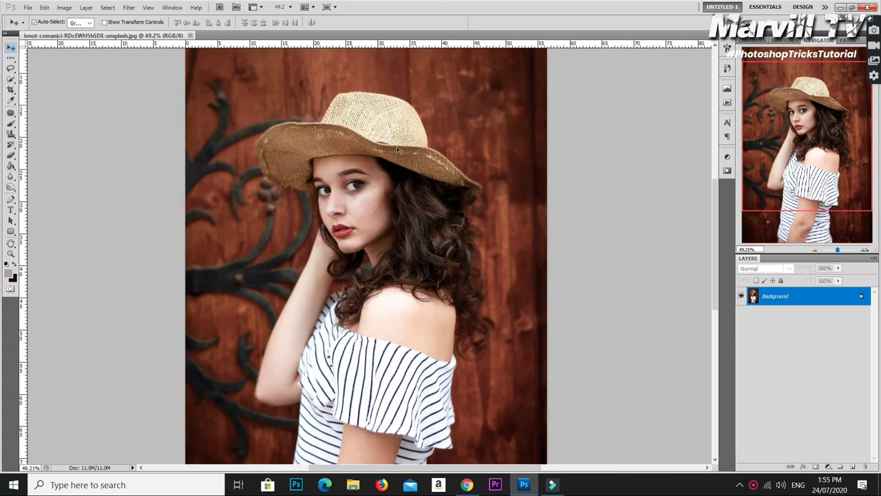
{"action": "scroll", "coordinate": [396, 146], "scroll_direction": "down", "scroll_amount": 1}
With the Quick Selection Tool, select the woman's forearm, striped shirt and raised arm
{"action": "left_click", "coordinate": [15, 81]}
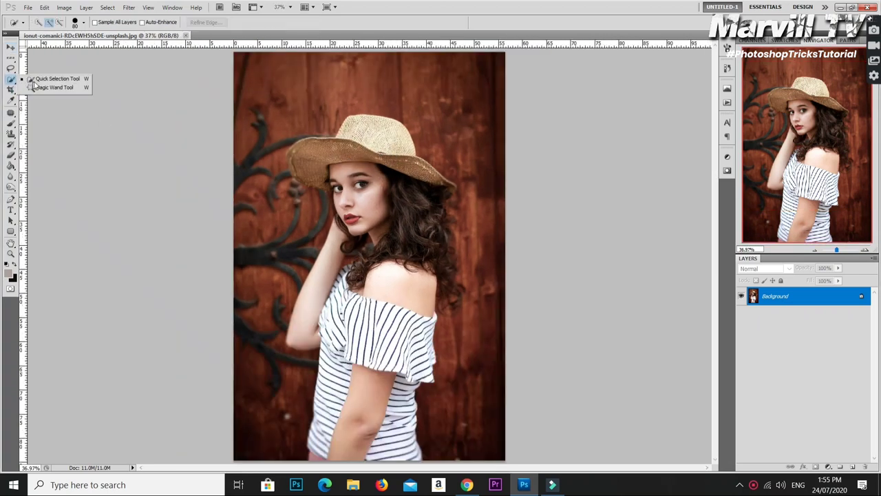
{"action": "left_click", "coordinate": [48, 79]}
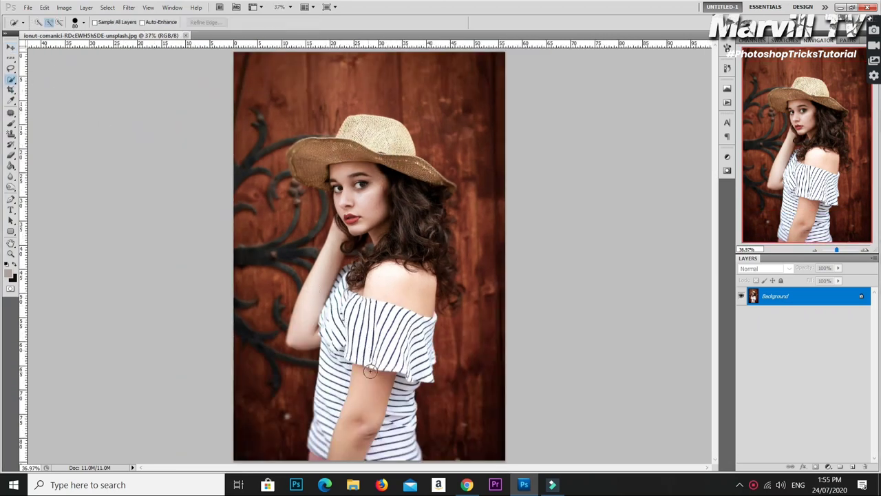
{"action": "left_click_drag", "start_coordinate": [366, 449], "coordinate": [350, 385]}
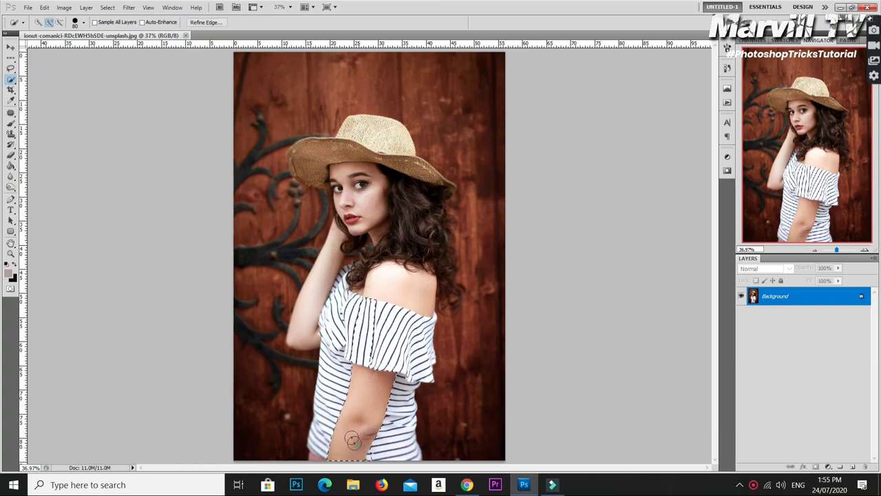
{"action": "left_click_drag", "start_coordinate": [343, 422], "coordinate": [344, 447]}
{"action": "left_click_drag", "start_coordinate": [387, 429], "coordinate": [391, 413]}
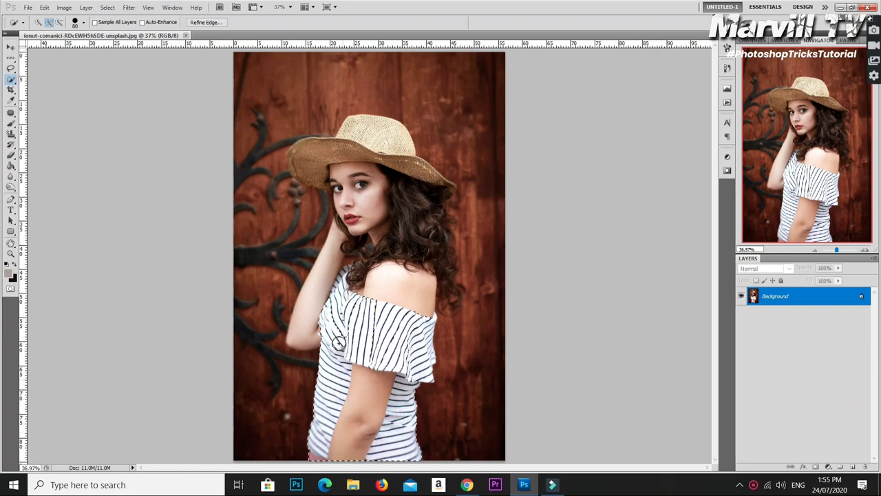
{"action": "left_click", "coordinate": [337, 342]}
{"action": "left_click_drag", "start_coordinate": [298, 318], "coordinate": [326, 299]}
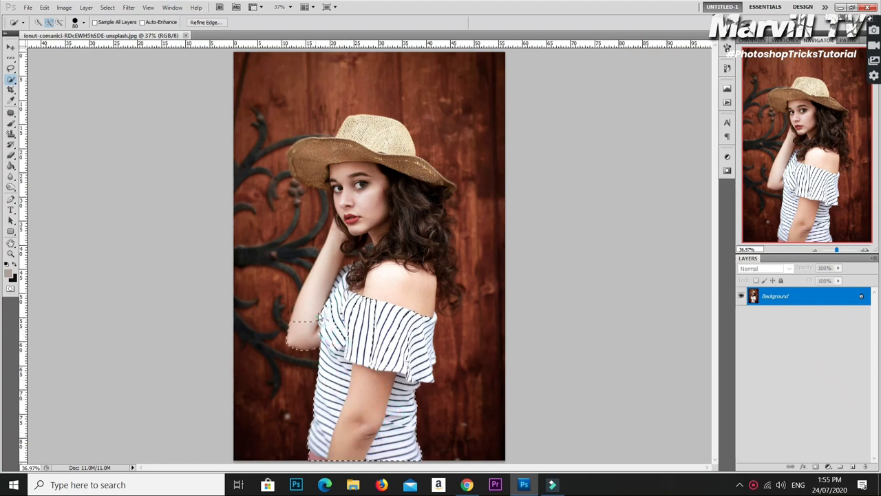
Add her shoulder, shirt sleeve, neck and hair up to the hat brim
{"action": "left_click_drag", "start_coordinate": [384, 289], "coordinate": [374, 353]}
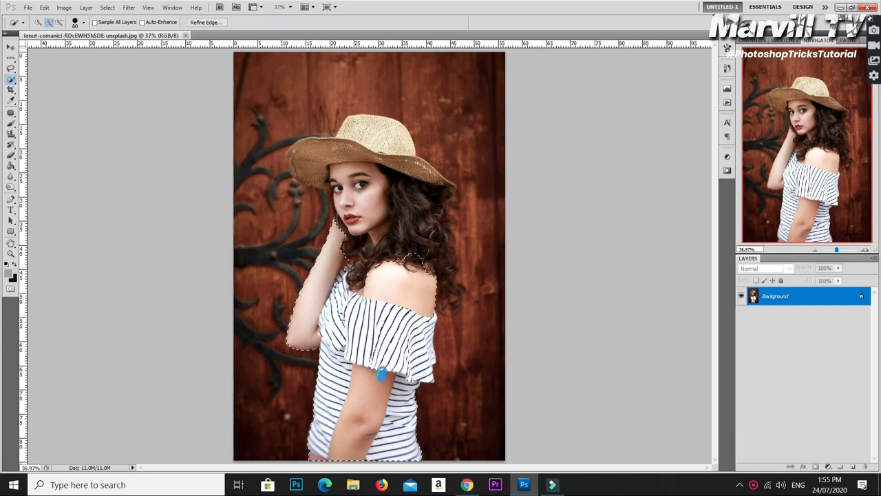
{"action": "left_click", "coordinate": [416, 349]}
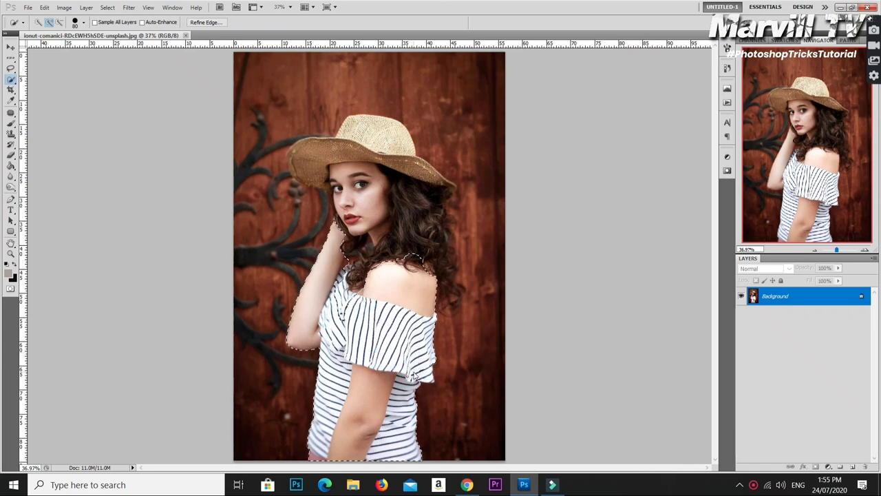
{"action": "left_click", "coordinate": [415, 373]}
{"action": "left_click", "coordinate": [418, 369]}
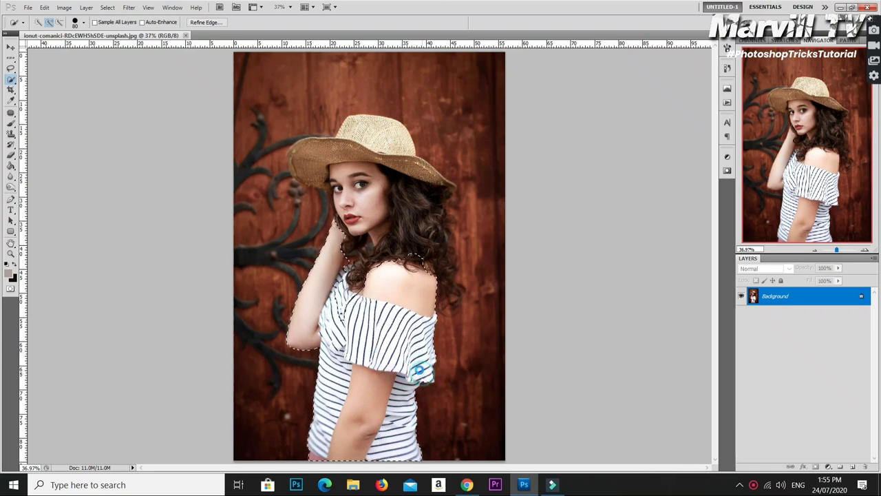
{"action": "mouse_move", "coordinate": [368, 311]}
{"action": "left_mouse_down"}
{"action": "mouse_move", "coordinate": [355, 233]}
{"action": "mouse_move", "coordinate": [388, 257]}
{"action": "left_mouse_up"}
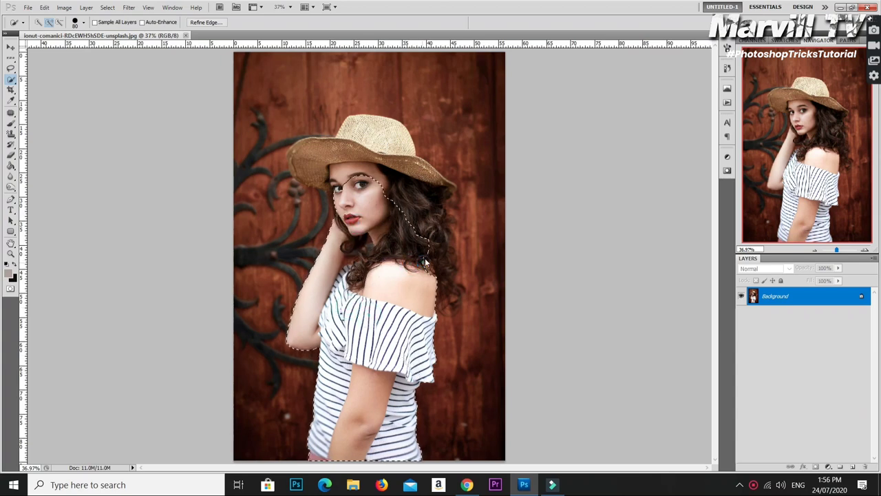
{"action": "mouse_move", "coordinate": [418, 249]}
{"action": "left_mouse_down"}
{"action": "mouse_move", "coordinate": [365, 145]}
{"action": "mouse_move", "coordinate": [340, 157]}
{"action": "mouse_move", "coordinate": [318, 150]}
{"action": "mouse_move", "coordinate": [329, 172]}
{"action": "left_mouse_up"}
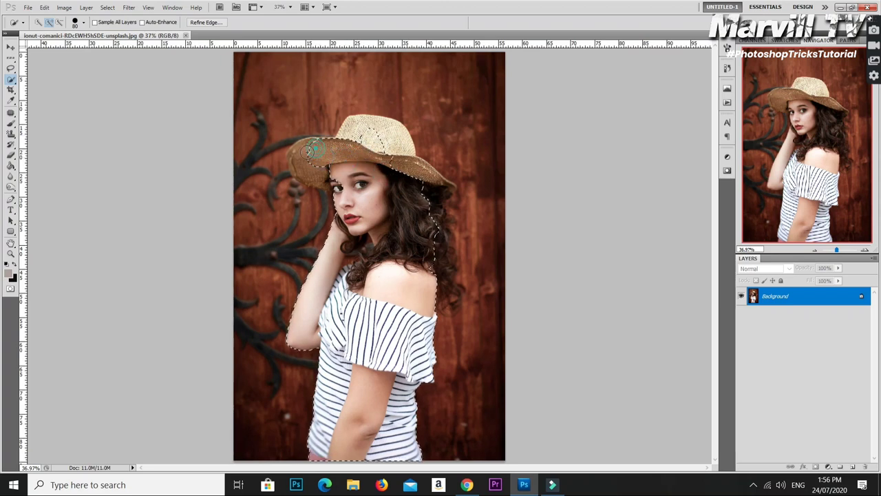
Add the left hat brim, face edge and hat crown to the Quick Selection
{"action": "scroll", "coordinate": [329, 172], "scroll_direction": "up", "scroll_amount": 1}
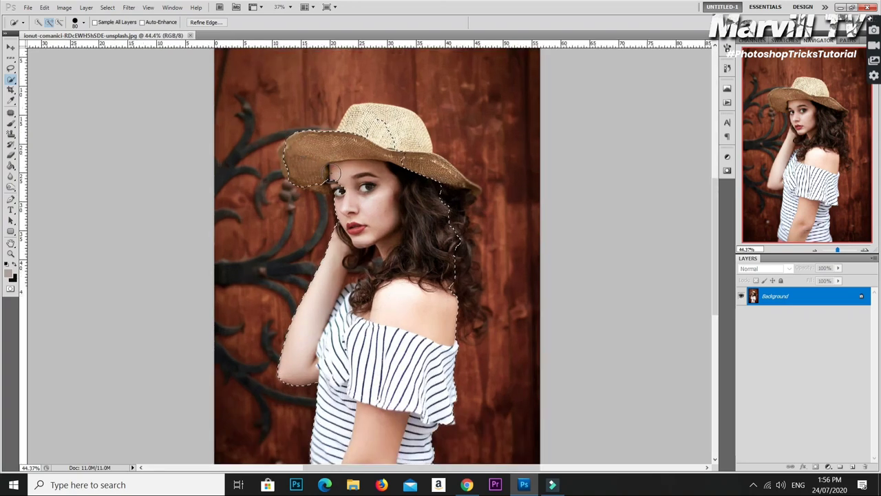
{"action": "scroll", "coordinate": [309, 168], "scroll_direction": "up", "scroll_amount": 1}
{"action": "scroll", "coordinate": [289, 165], "scroll_direction": "up", "scroll_amount": 1}
{"action": "left_click_drag", "start_coordinate": [280, 163], "coordinate": [268, 157]}
{"action": "left_click", "coordinate": [269, 148]}
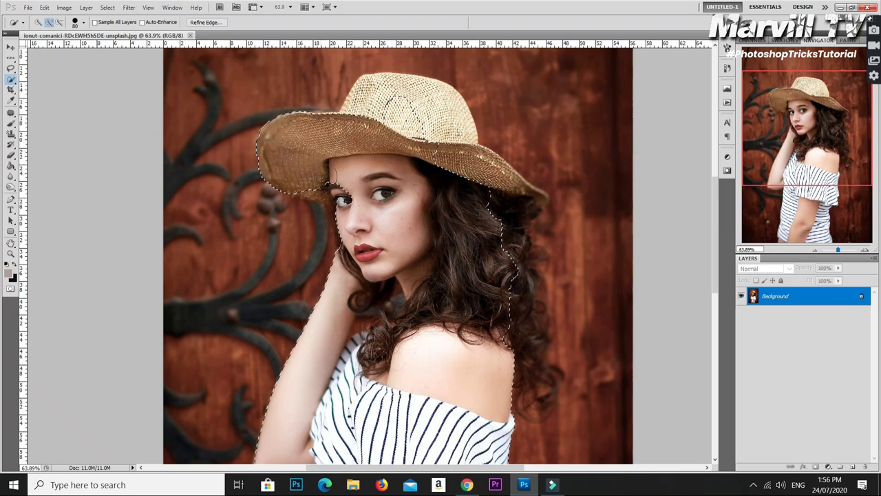
{"action": "left_click_drag", "start_coordinate": [335, 183], "coordinate": [346, 193]}
{"action": "left_click", "coordinate": [338, 205]}
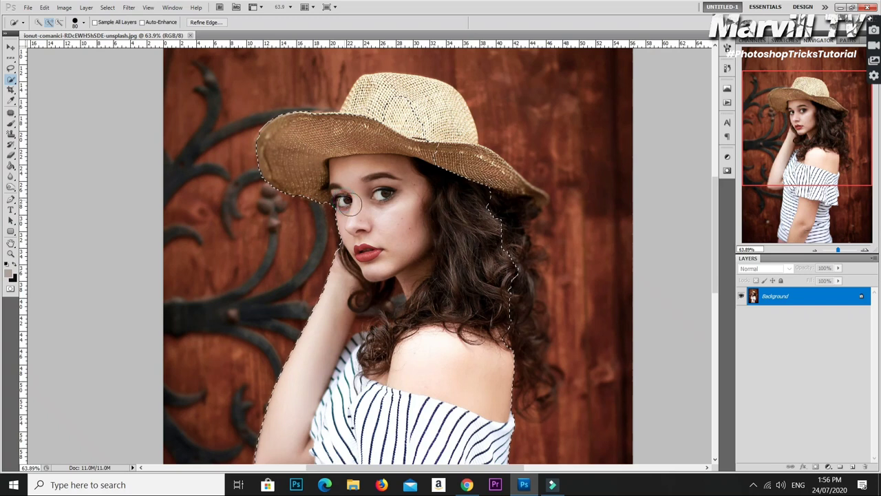
{"action": "left_click", "coordinate": [390, 137]}
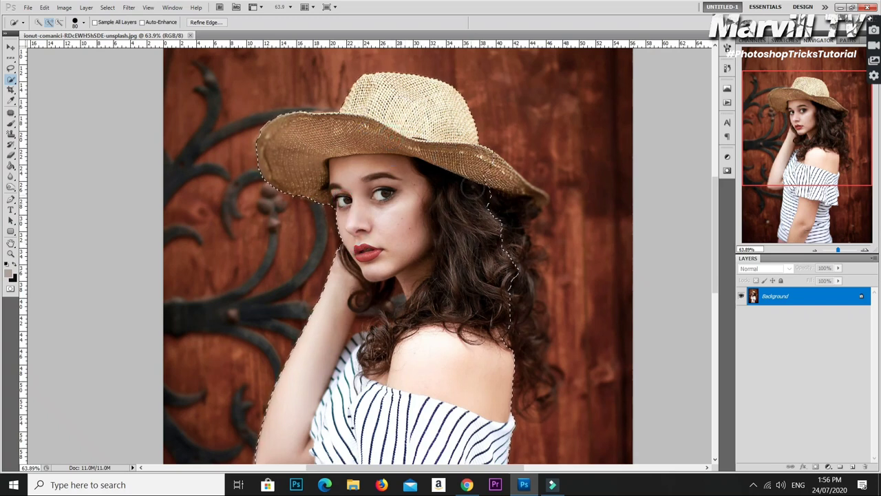
Extend the selection along the right hat brim and the right-side hair
{"action": "left_click", "coordinate": [491, 181]}
{"action": "left_click", "coordinate": [500, 206]}
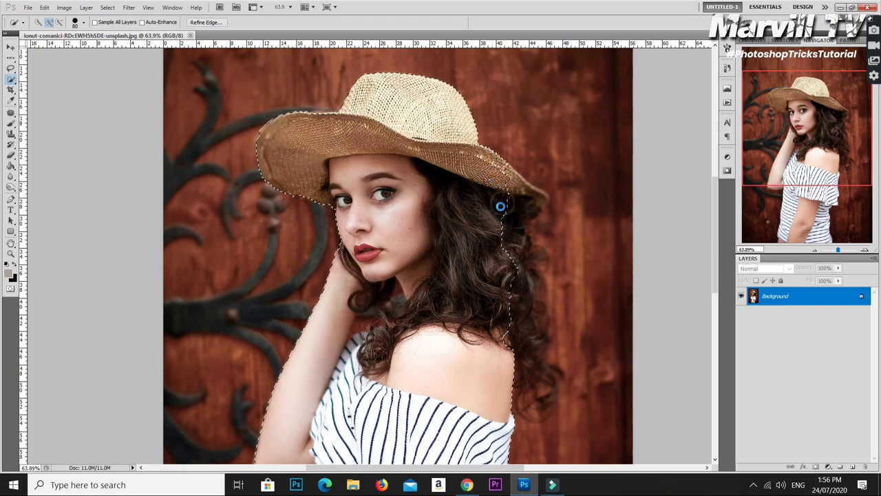
{"action": "left_click", "coordinate": [496, 199]}
{"action": "left_click", "coordinate": [501, 239]}
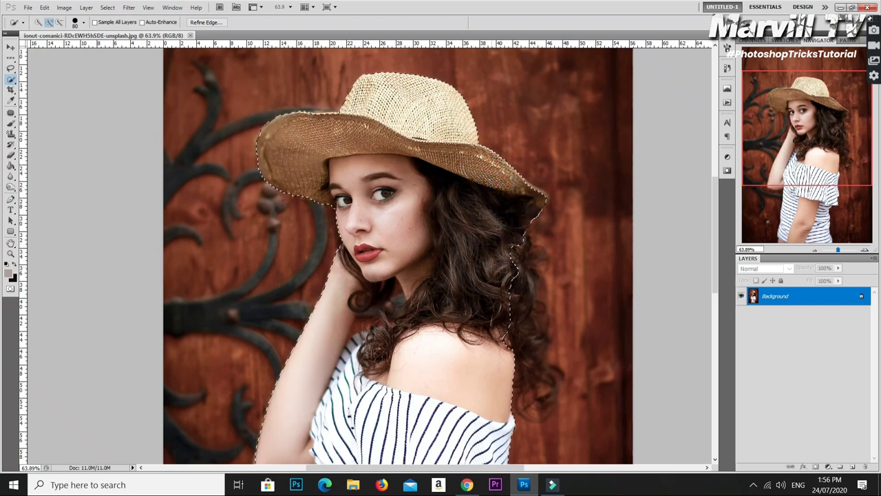
{"action": "left_click", "coordinate": [510, 281]}
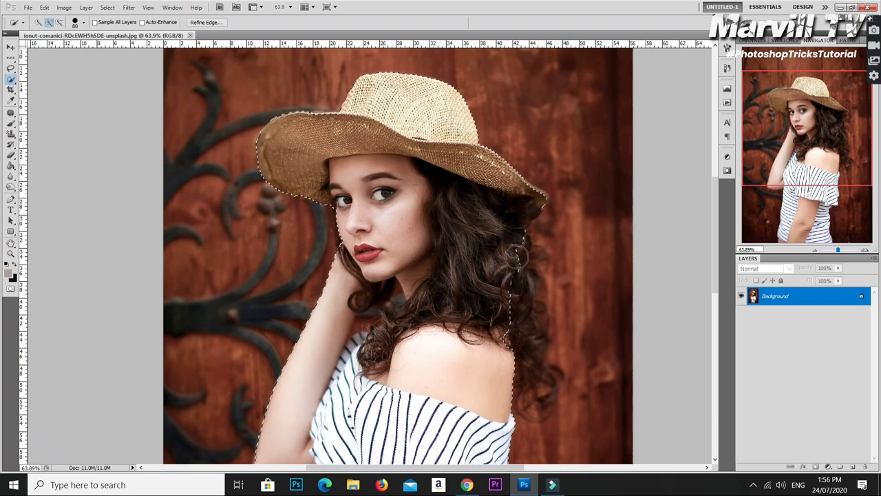
{"action": "left_click_drag", "start_coordinate": [517, 263], "coordinate": [521, 318]}
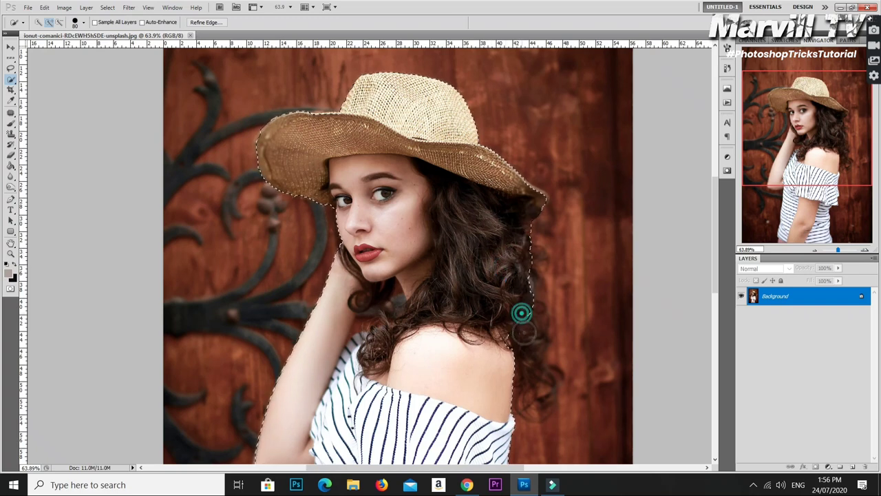
Add the lower-right hair curls down to the shoulder to the selection
{"action": "left_click", "coordinate": [524, 338]}
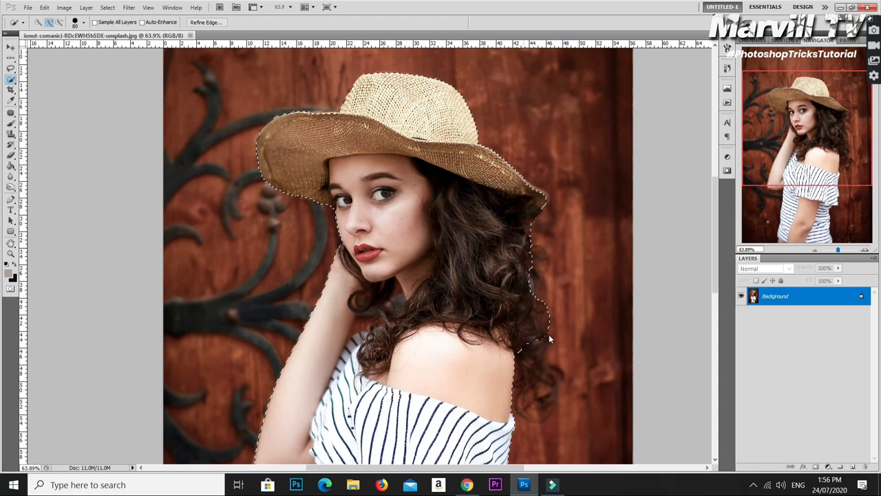
{"action": "left_click", "coordinate": [531, 353]}
{"action": "left_click", "coordinate": [530, 353]}
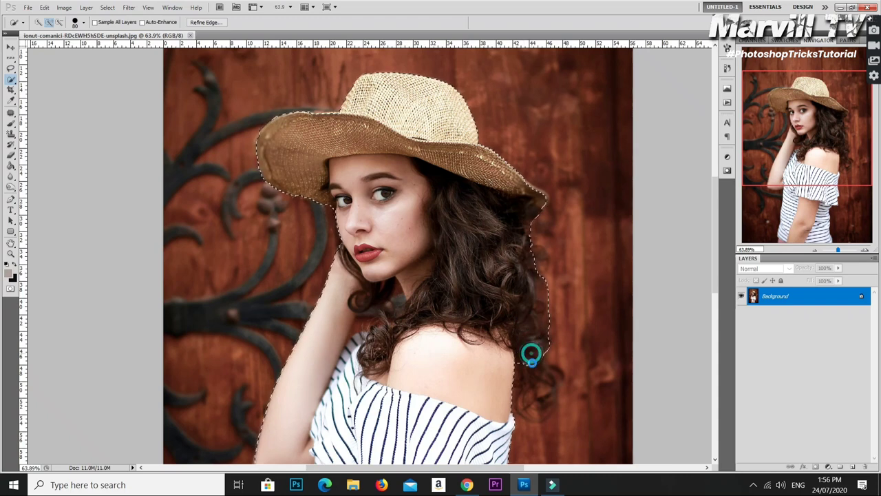
{"action": "left_click", "coordinate": [529, 370]}
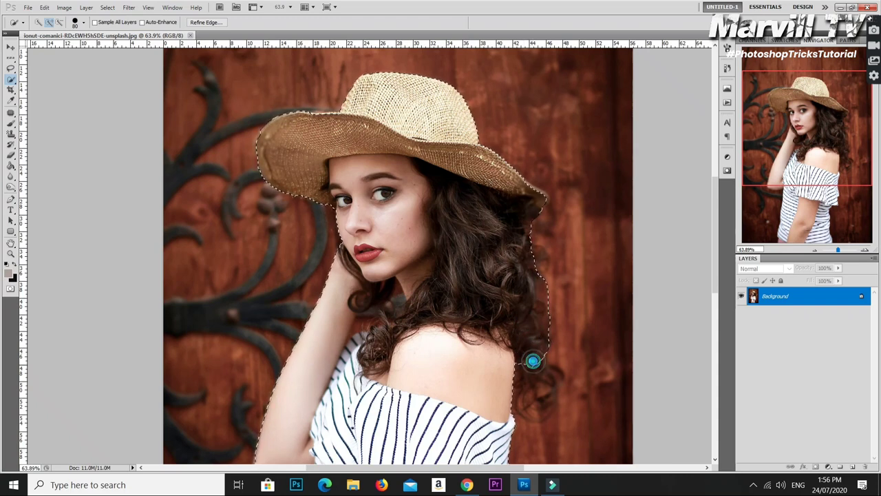
{"action": "left_click", "coordinate": [528, 371]}
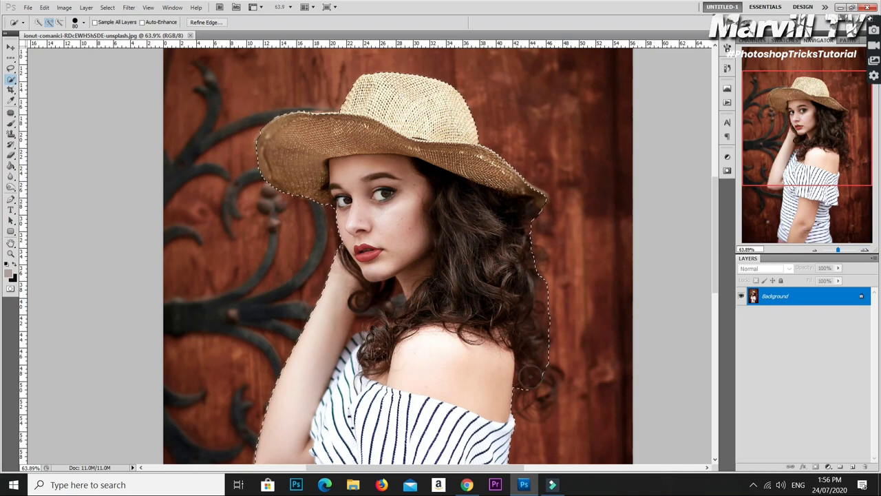
{"action": "left_click", "coordinate": [531, 375]}
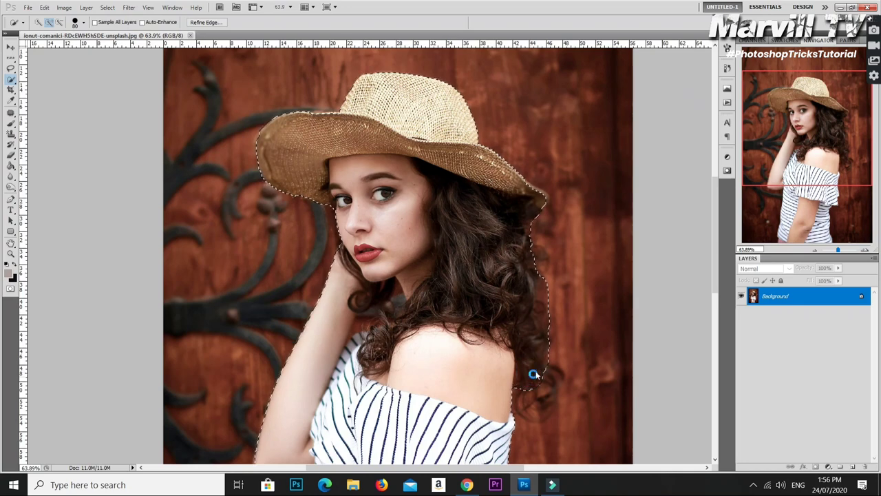
Convert the Background into Layer 0 and set the zoom to 44%
{"action": "double_click", "coordinate": [808, 298]}
{"action": "left_click", "coordinate": [516, 154]}
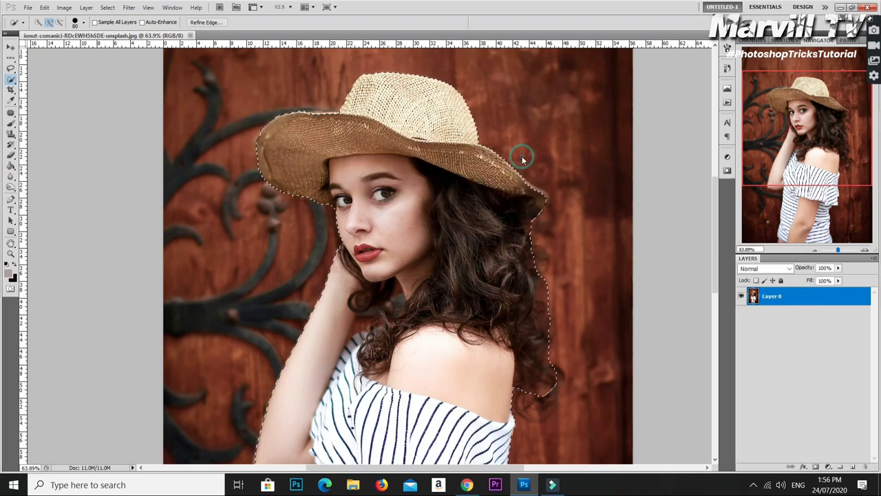
{"action": "double_click", "coordinate": [752, 249]}
{"action": "type", "text": "44"}
{"action": "key", "text": "Return"}
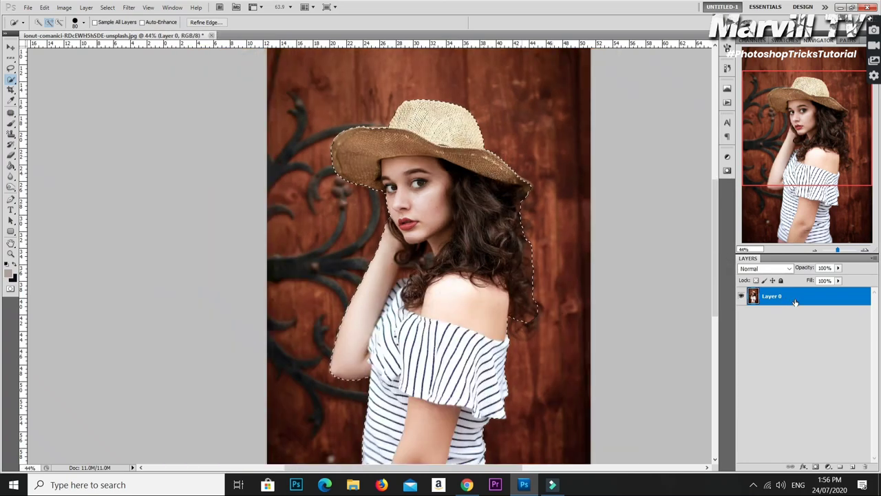
Duplicate Layer 0, move the copy beneath it, hide it, and reselect Layer 0
{"action": "right_click", "coordinate": [778, 295]}
{"action": "left_click", "coordinate": [797, 59]}
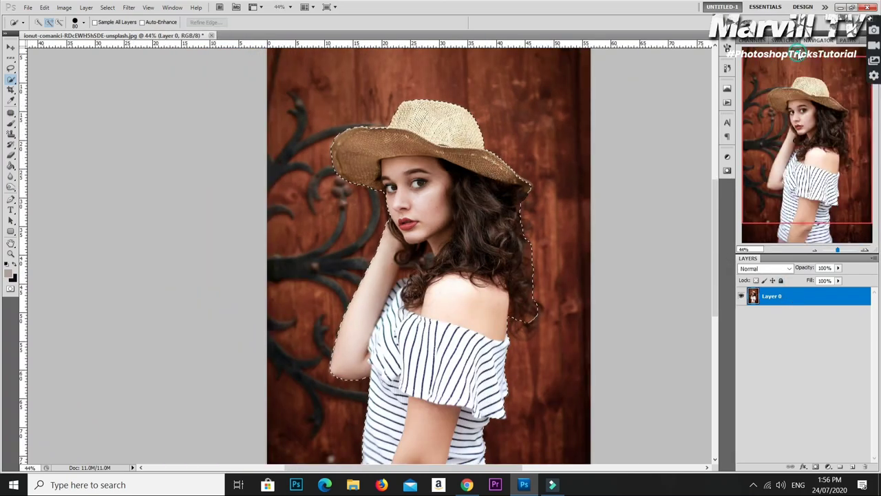
{"action": "key", "text": "Return"}
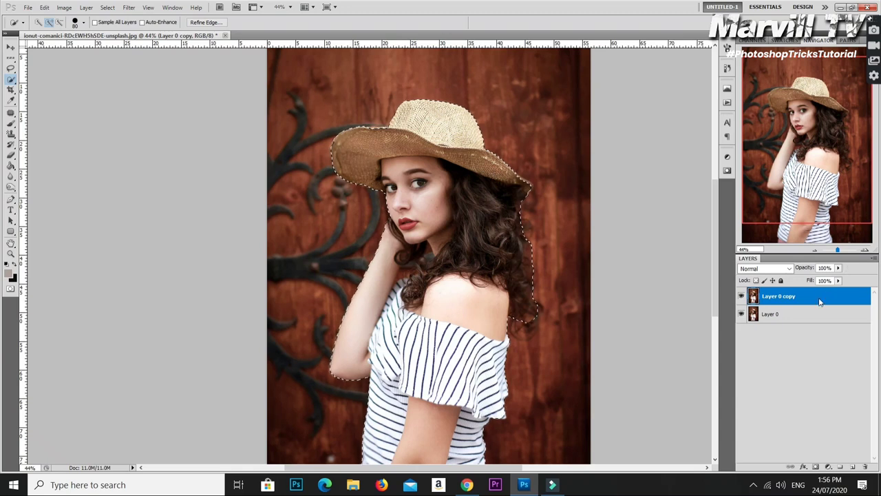
{"action": "double_click", "coordinate": [816, 296]}
{"action": "left_click_drag", "start_coordinate": [808, 337], "coordinate": [807, 332]}
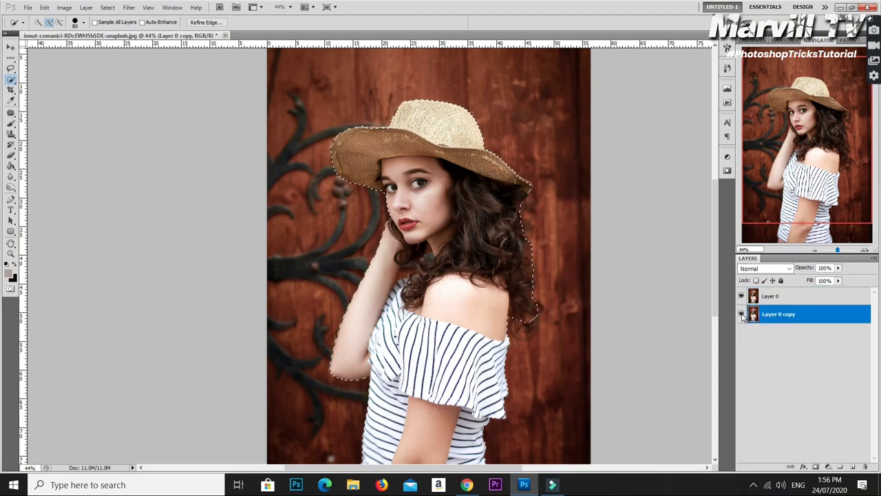
{"action": "left_click", "coordinate": [741, 314]}
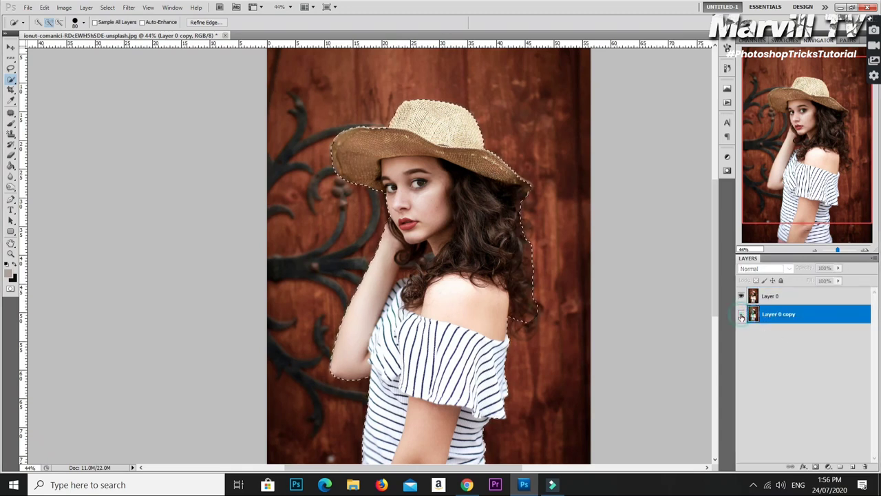
{"action": "left_click", "coordinate": [806, 297]}
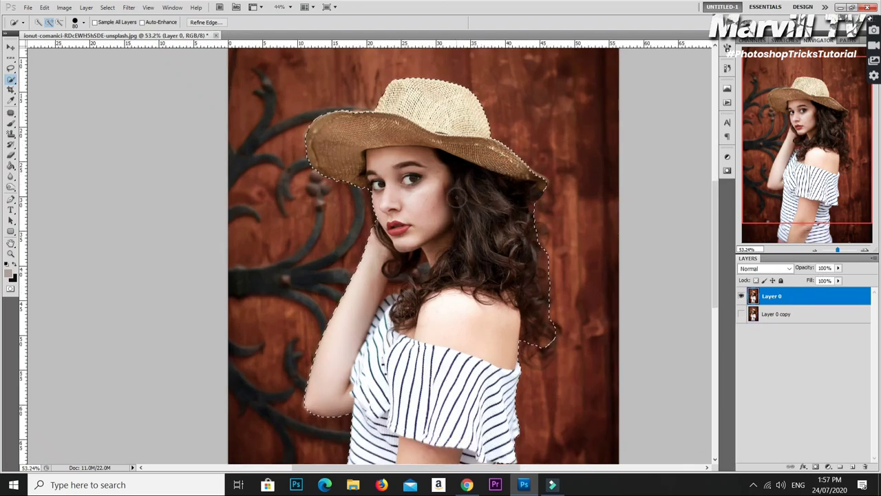
{"action": "scroll", "coordinate": [460, 196], "scroll_direction": "up", "scroll_amount": 1}
In Refine Edge, brush the right hair edge and the hat brim's left edge
{"action": "scroll", "coordinate": [460, 196], "scroll_direction": "down", "scroll_amount": 1}
{"action": "right_click", "coordinate": [458, 198]}
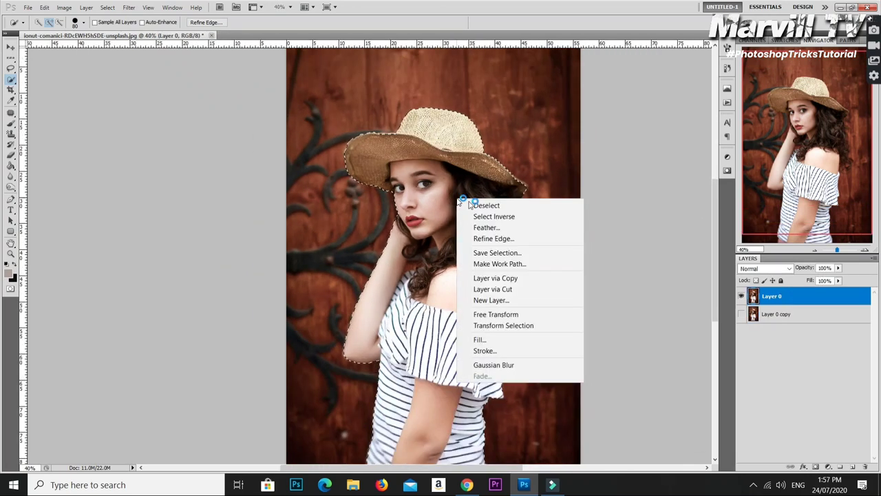
{"action": "left_click", "coordinate": [499, 239]}
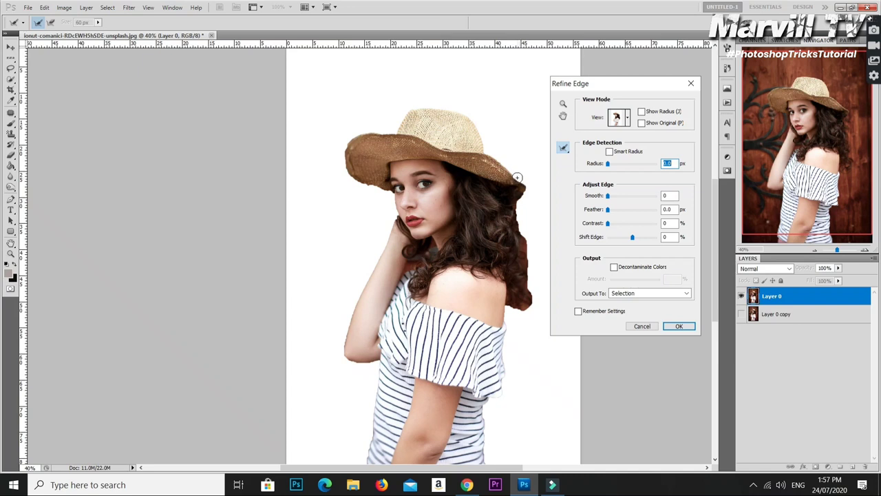
{"action": "left_click_drag", "start_coordinate": [517, 178], "coordinate": [523, 198]}
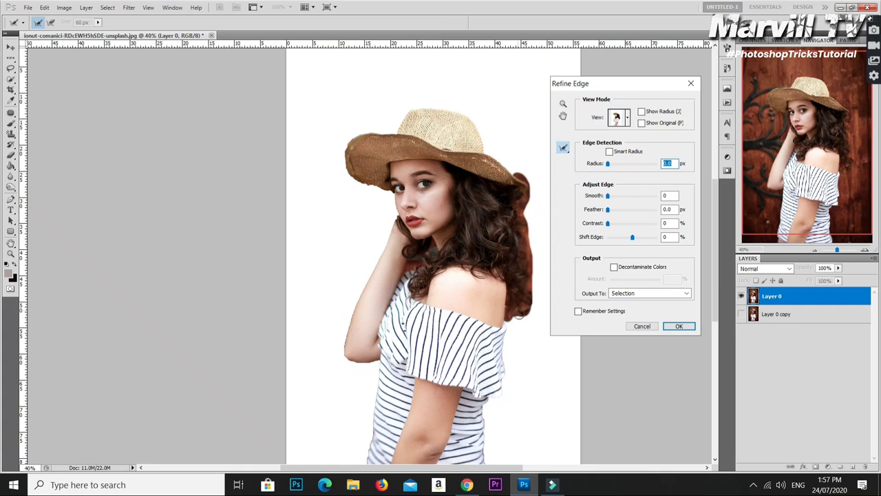
{"action": "left_click_drag", "start_coordinate": [506, 196], "coordinate": [509, 208]}
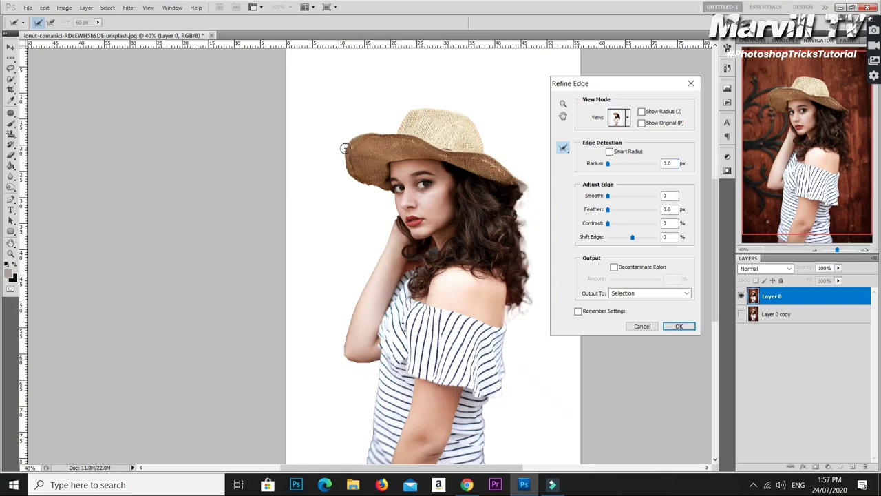
{"action": "left_click_drag", "start_coordinate": [344, 146], "coordinate": [351, 176]}
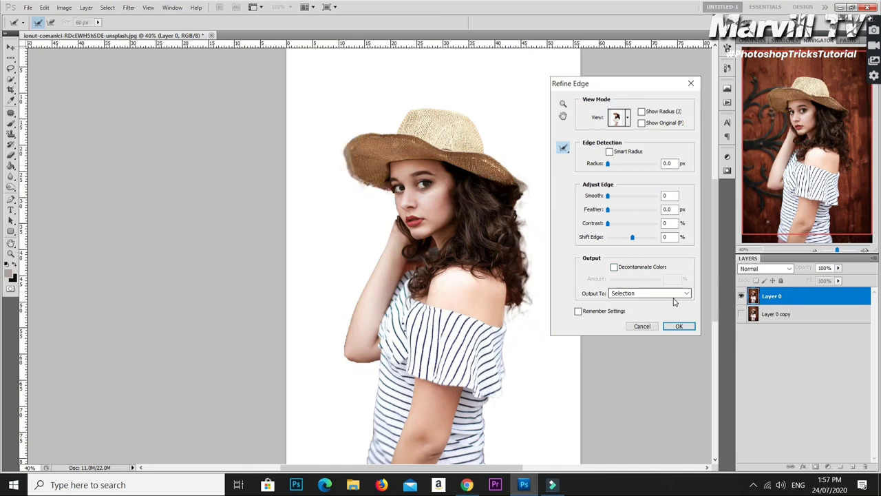
Set Smooth 6, Feather 0.3 and Contrast 1, and apply the refined edge
{"action": "left_click", "coordinate": [610, 197]}
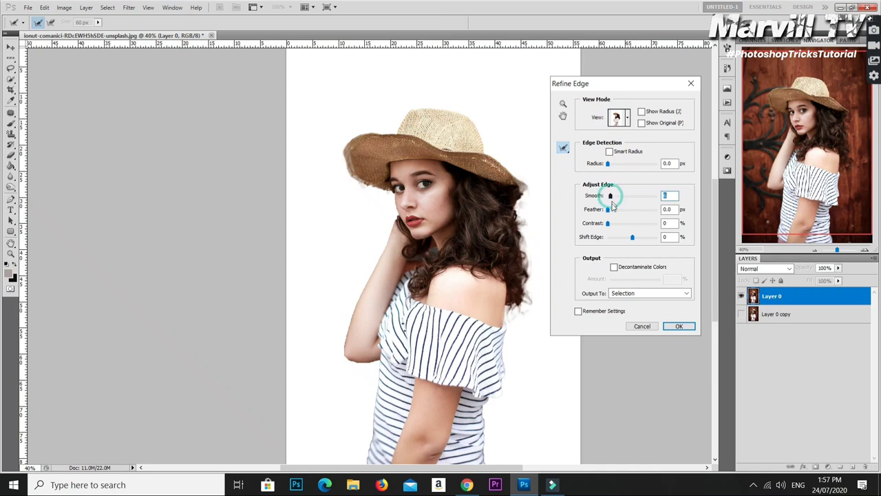
{"action": "left_click", "coordinate": [608, 209]}
{"action": "left_click", "coordinate": [608, 223]}
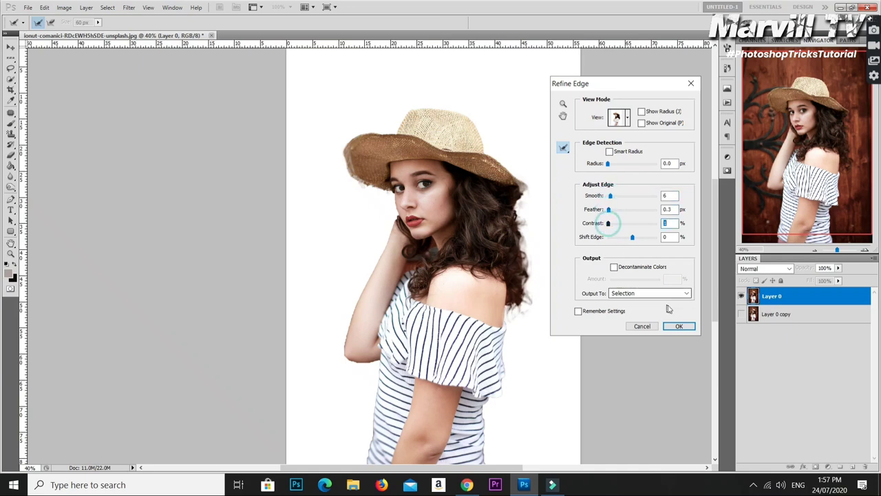
{"action": "left_click", "coordinate": [678, 327]}
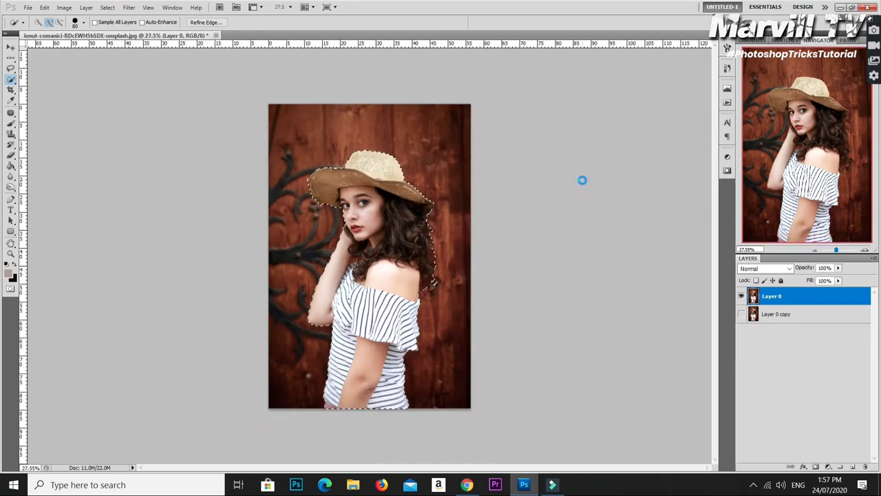
Delete the inverted door background from Layer 0, then show and select Layer 0 copy
{"action": "key", "text": "Delete"}
{"action": "key", "text": "ctrl+z"}
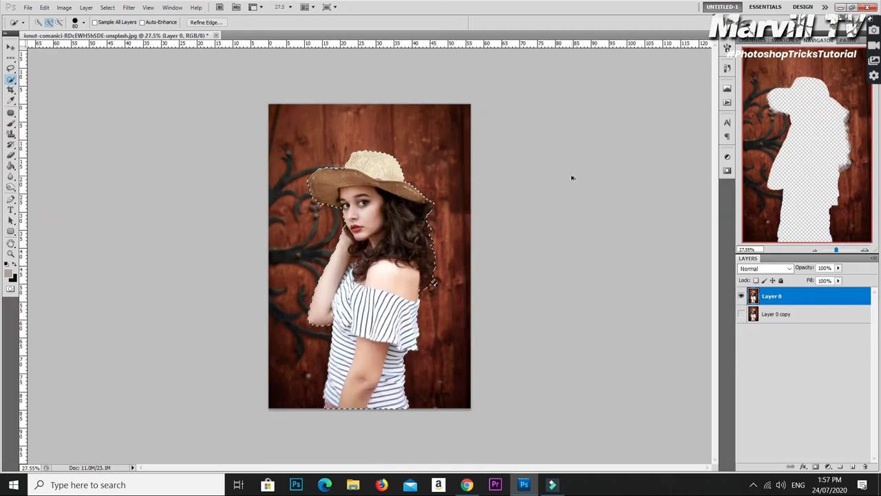
{"action": "key", "text": "ctrl+shift+i"}
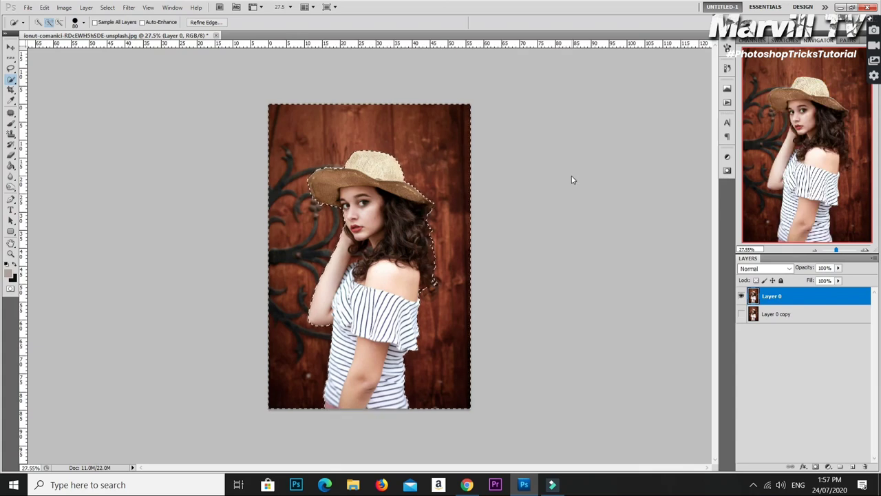
{"action": "key", "text": "Delete"}
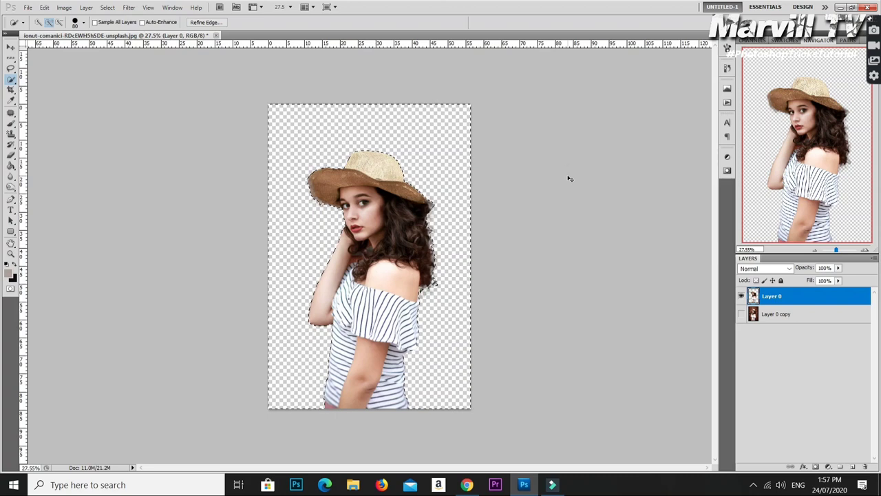
{"action": "key", "text": "ctrl+d"}
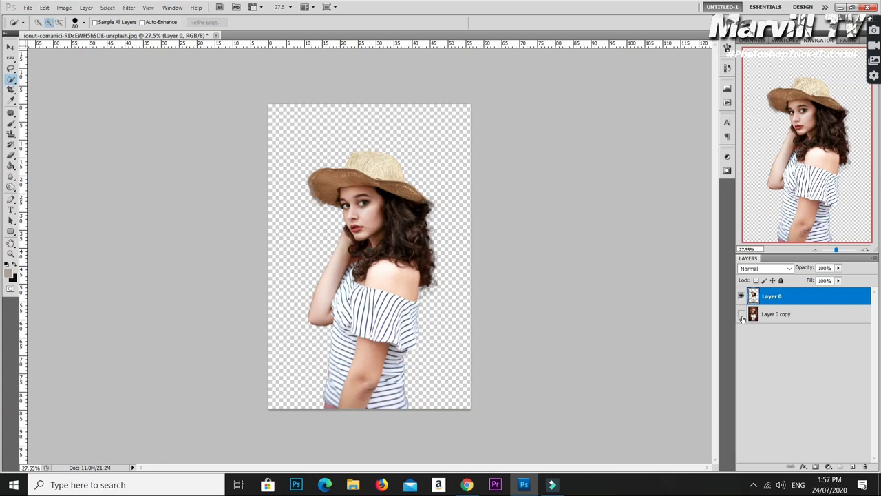
{"action": "left_click", "coordinate": [741, 314]}
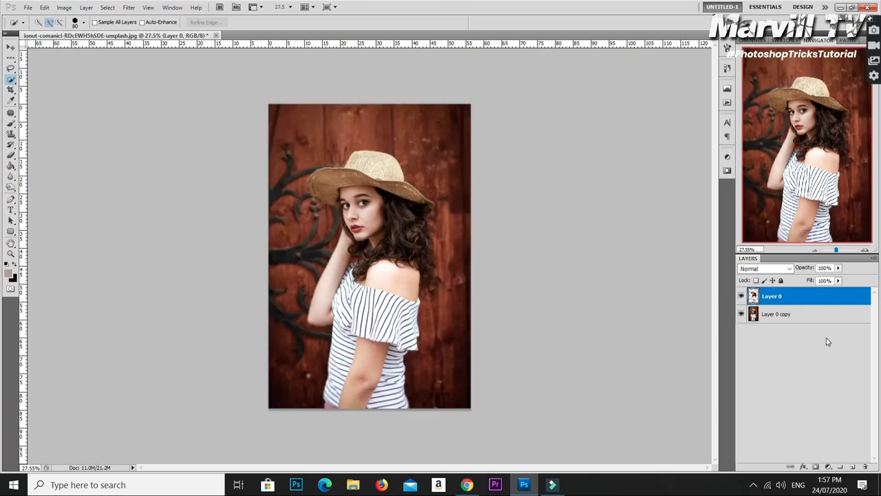
{"action": "left_click", "coordinate": [810, 323]}
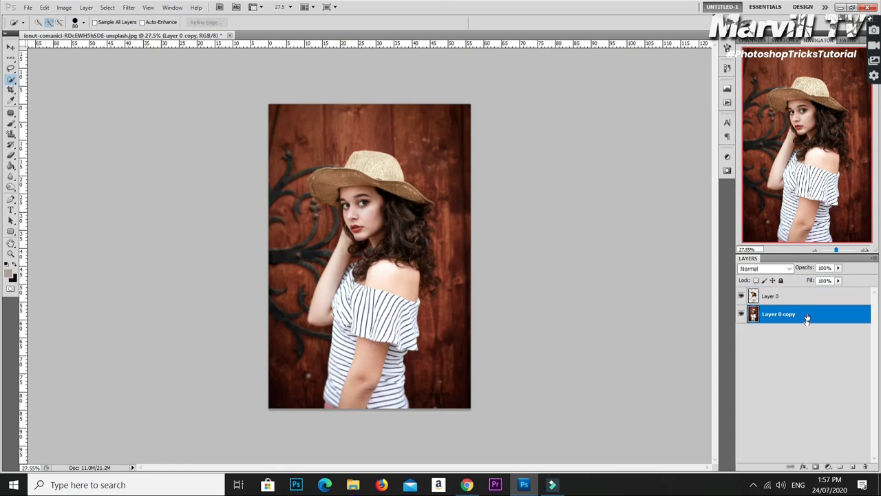
Apply a light Gaussian Blur of radius 2.1 to Layer 0 copy
{"action": "left_click", "coordinate": [129, 9]}
{"action": "mouse_move", "coordinate": [183, 113]}
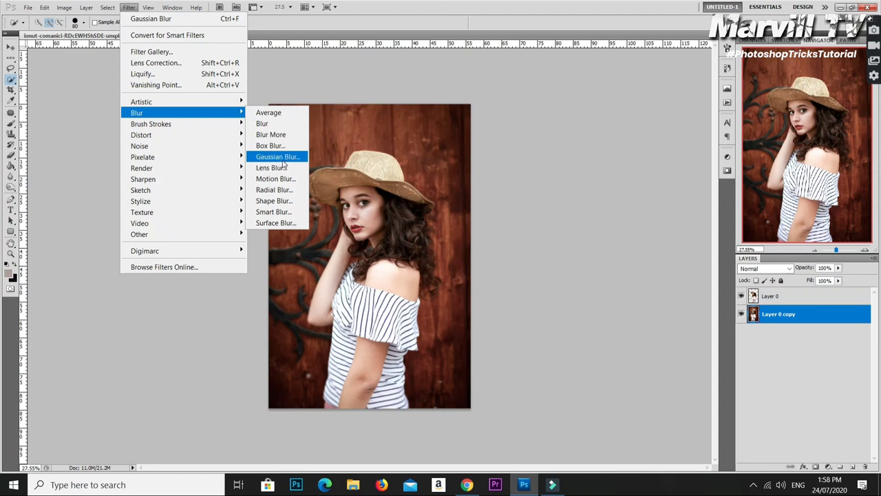
{"action": "left_click", "coordinate": [282, 163]}
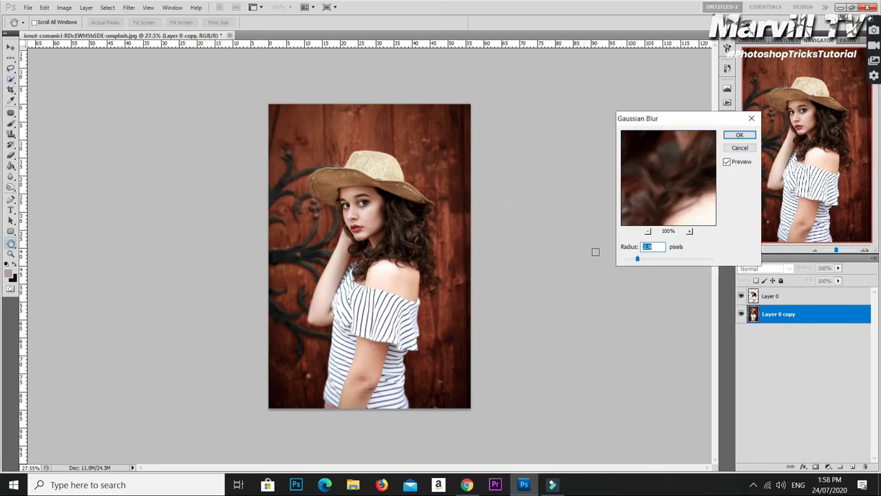
{"action": "left_click_drag", "start_coordinate": [637, 258], "coordinate": [642, 259]}
{"action": "left_click", "coordinate": [738, 134]}
{"action": "key", "text": "w"}
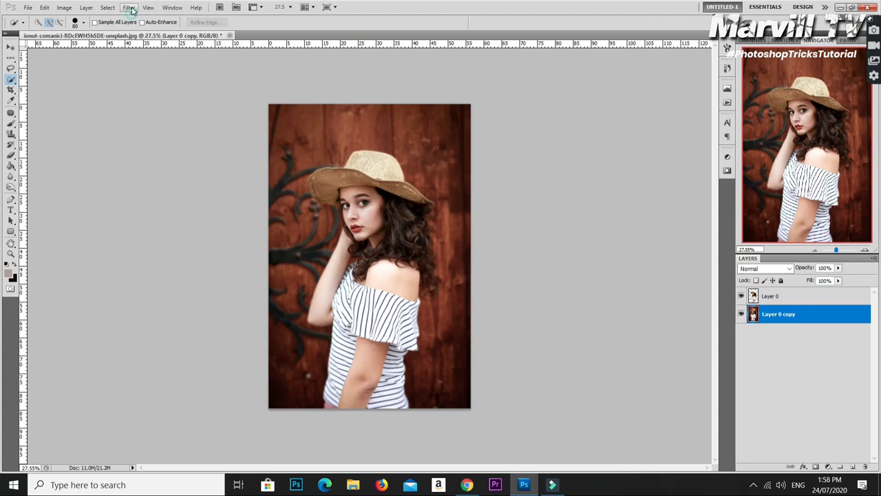
Apply a second, much stronger Gaussian Blur to Layer 0 copy
{"action": "left_click", "coordinate": [130, 8]}
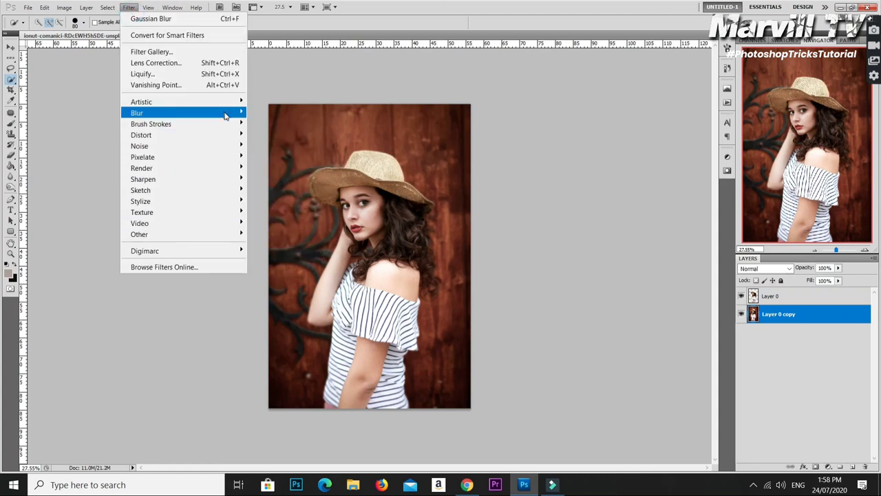
{"action": "mouse_move", "coordinate": [137, 113]}
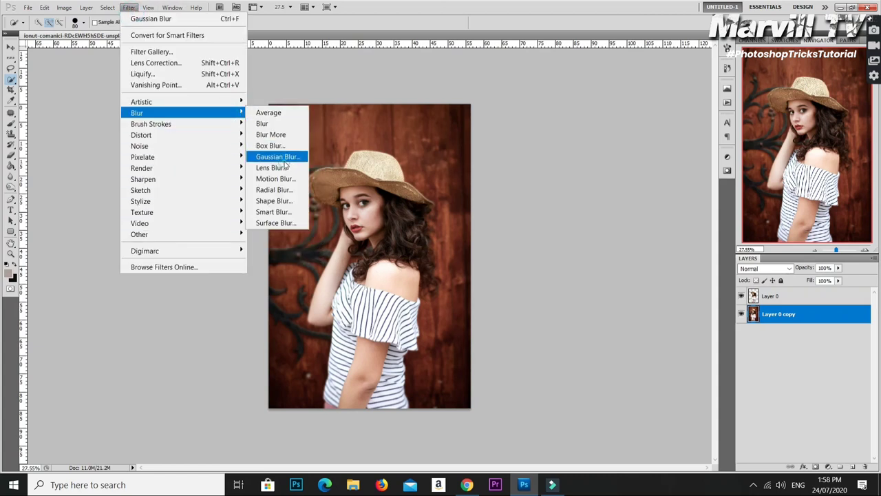
{"action": "left_click", "coordinate": [284, 164]}
{"action": "left_click_drag", "start_coordinate": [647, 259], "coordinate": [700, 258]}
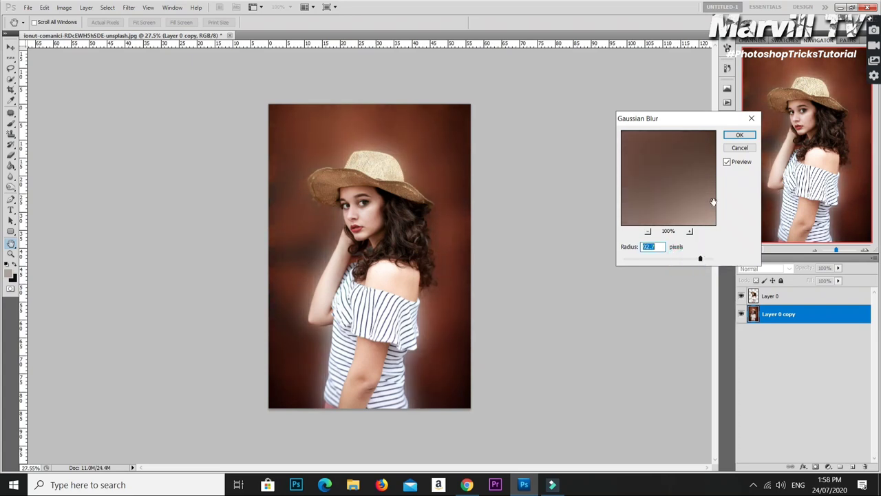
{"action": "left_click", "coordinate": [737, 135]}
Select the Move tool and open the Filter menu for Layer 0 copy
{"action": "left_click", "coordinate": [11, 47]}
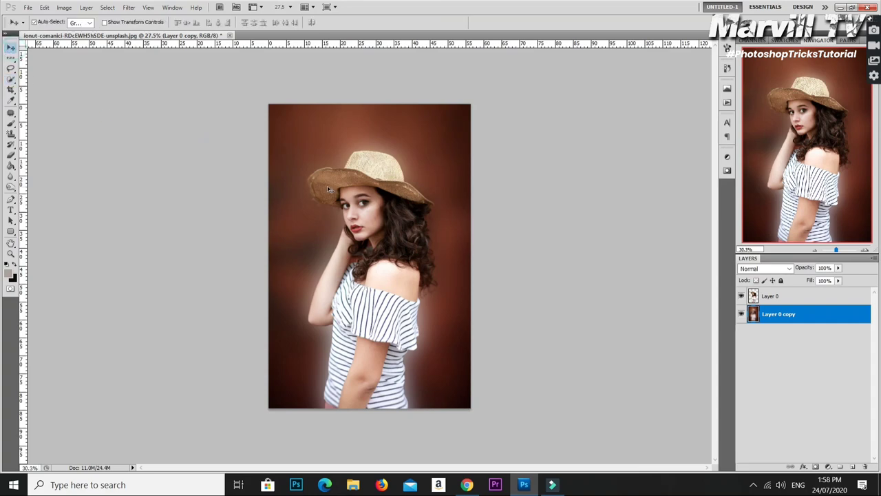
{"action": "scroll", "coordinate": [329, 189], "scroll_direction": "up", "scroll_amount": 1}
{"action": "scroll", "coordinate": [386, 180], "scroll_direction": "up", "scroll_amount": 1}
{"action": "scroll", "coordinate": [456, 173], "scroll_direction": "up", "scroll_amount": 1}
{"action": "scroll", "coordinate": [458, 169], "scroll_direction": "up", "scroll_amount": 1}
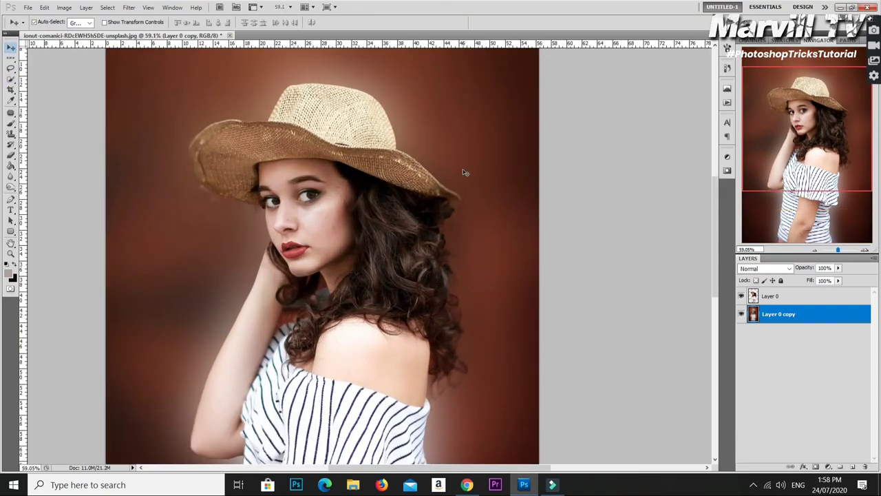
{"action": "scroll", "coordinate": [463, 172], "scroll_direction": "down", "scroll_amount": 2}
{"action": "scroll", "coordinate": [464, 172], "scroll_direction": "down", "scroll_amount": 2}
{"action": "scroll", "coordinate": [348, 158], "scroll_direction": "up", "scroll_amount": 2}
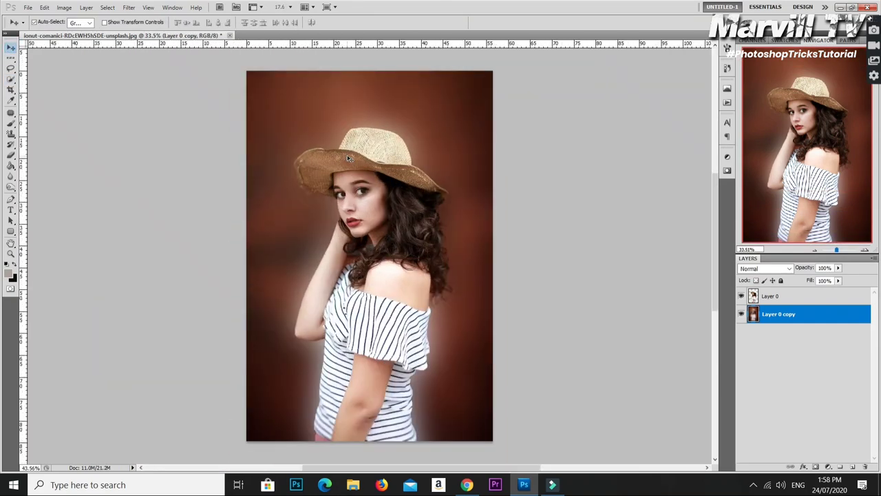
{"action": "scroll", "coordinate": [348, 159], "scroll_direction": "up", "scroll_amount": 1}
{"action": "scroll", "coordinate": [348, 159], "scroll_direction": "up", "scroll_amount": 2}
{"action": "scroll", "coordinate": [348, 158], "scroll_direction": "down", "scroll_amount": 1}
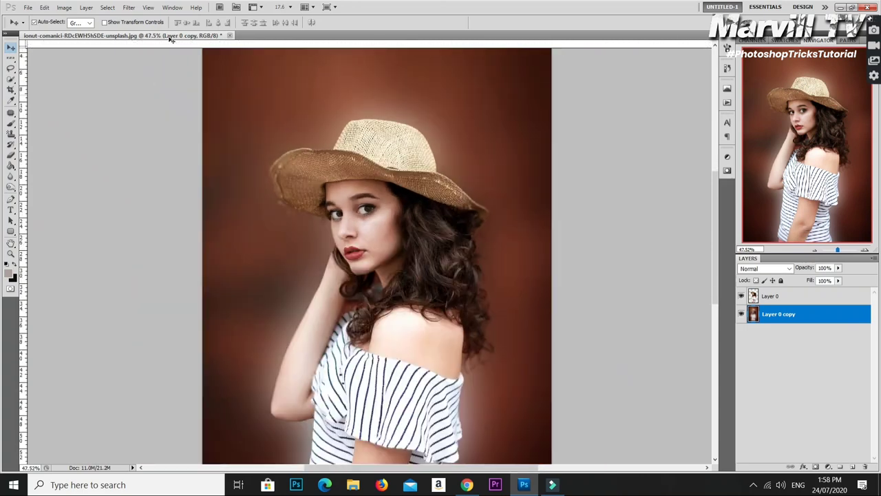
{"action": "left_click", "coordinate": [128, 8]}
{"action": "mouse_move", "coordinate": [137, 113]}
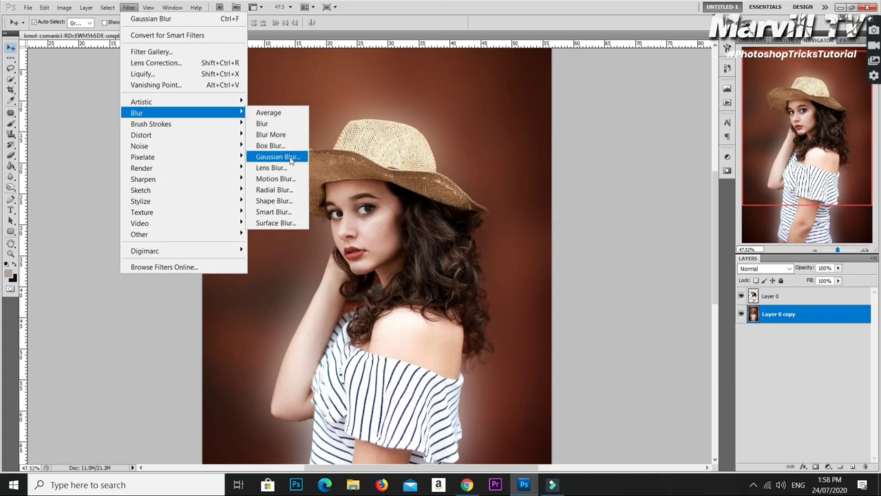
Blur Layer 0 copy with a Gaussian Blur radius of about 8.2 pixels, then zoom out
{"action": "left_click", "coordinate": [291, 160]}
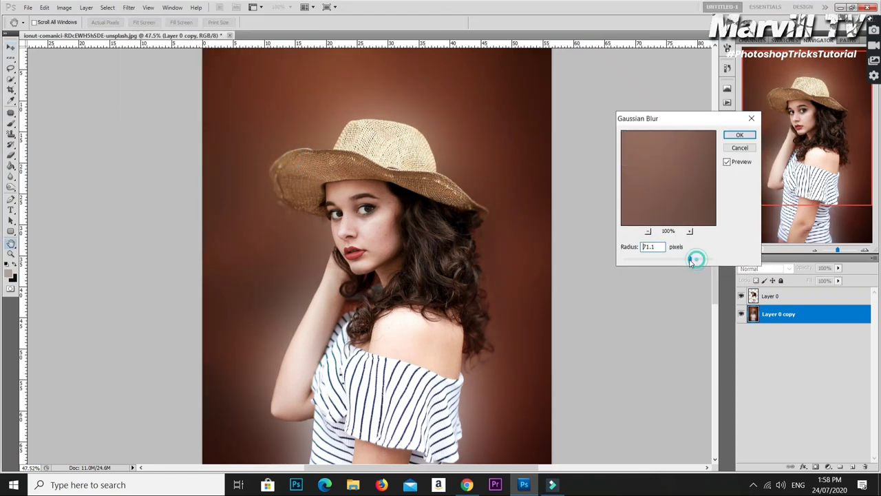
{"action": "mouse_move", "coordinate": [702, 261]}
{"action": "left_mouse_down"}
{"action": "mouse_move", "coordinate": [660, 262]}
{"action": "mouse_move", "coordinate": [689, 258]}
{"action": "left_mouse_up"}
{"action": "left_click", "coordinate": [651, 259]}
{"action": "left_click", "coordinate": [739, 135]}
{"action": "key", "text": "v"}
{"action": "key", "text": "ctrl+minus"}
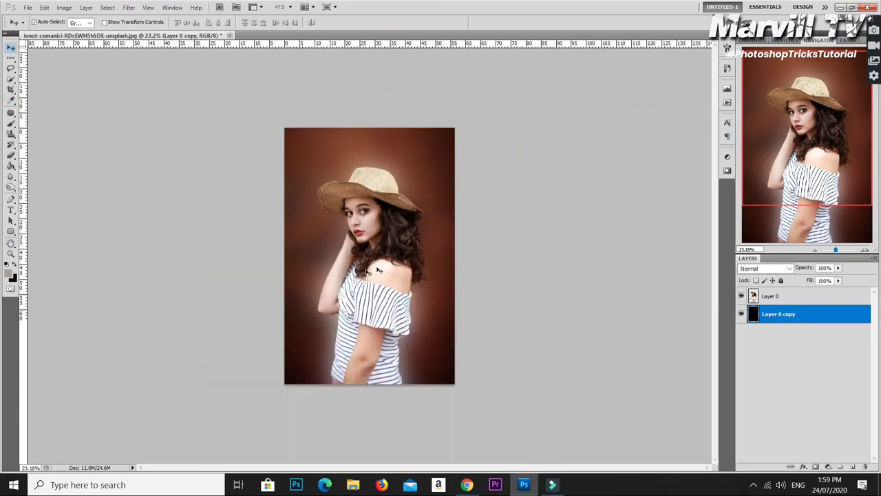
{"action": "scroll", "coordinate": [376, 281], "scroll_direction": "up", "scroll_amount": 1, "text": "alt"}
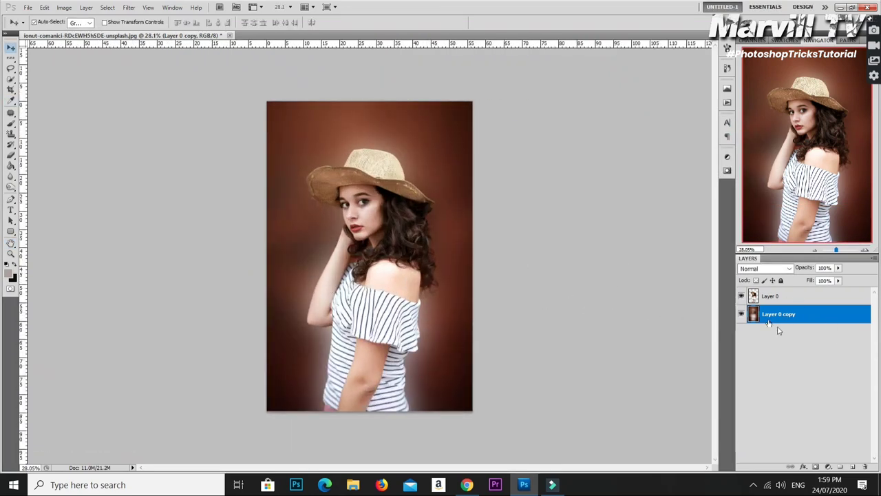
{"action": "scroll", "coordinate": [366, 221], "scroll_direction": "up", "scroll_amount": 1}
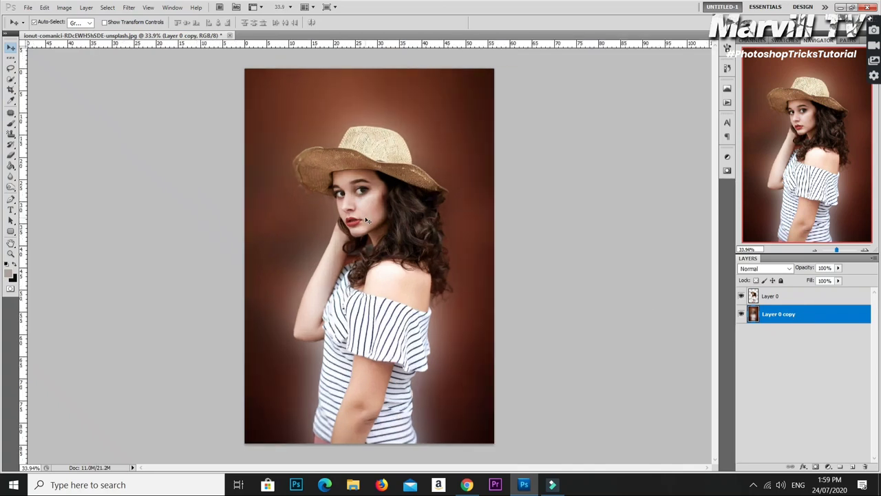
Darken Layer 0's midtones with Curves, moving the midpoint to about Input 130 / Output 122
{"action": "left_click", "coordinate": [408, 227]}
{"action": "key", "text": "ctrl+m"}
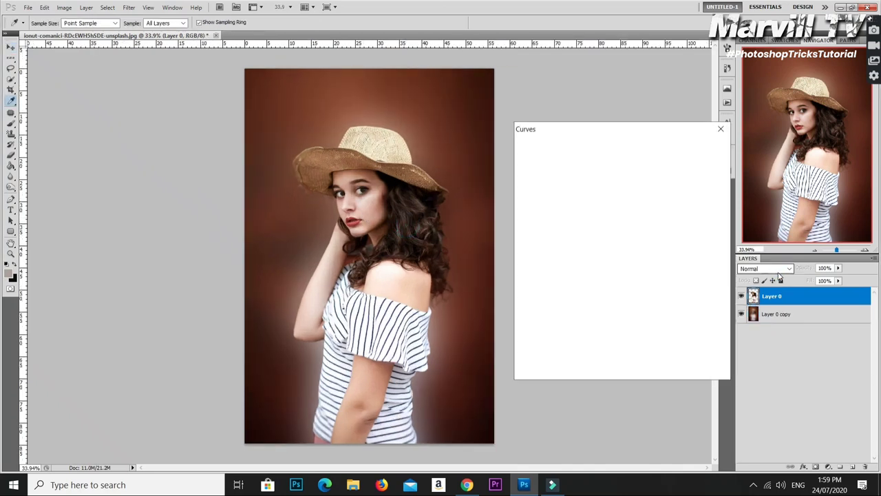
{"action": "left_click_drag", "start_coordinate": [608, 226], "coordinate": [613, 229]}
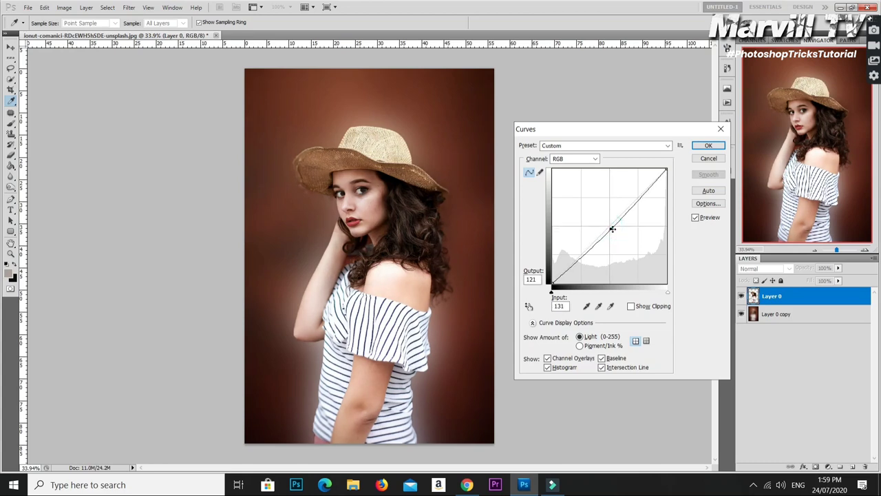
{"action": "key", "text": "Return"}
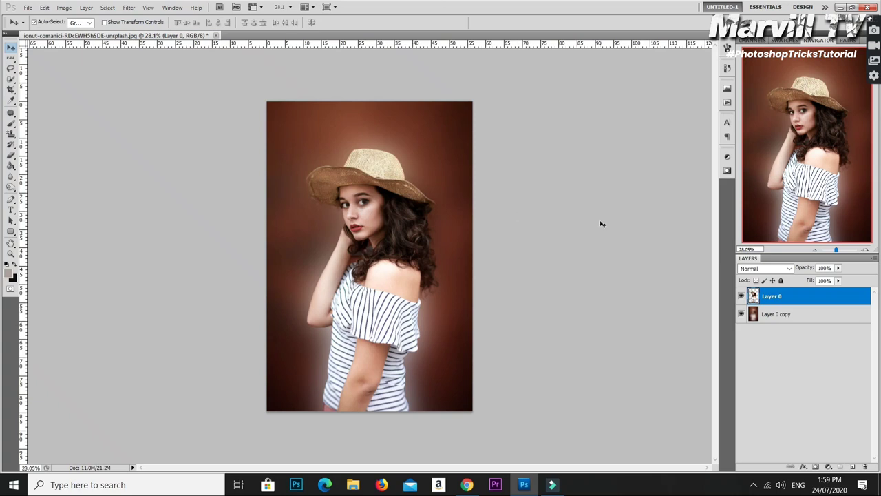
{"action": "scroll", "coordinate": [601, 224], "scroll_direction": "up", "scroll_amount": 1}
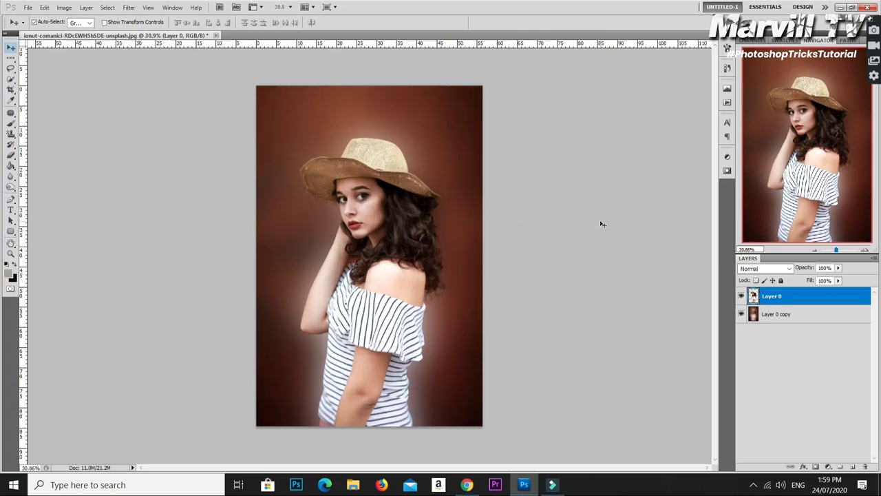
{"action": "scroll", "coordinate": [601, 224], "scroll_direction": "up", "scroll_amount": 1}
{"action": "scroll", "coordinate": [601, 224], "scroll_direction": "down", "scroll_amount": 2}
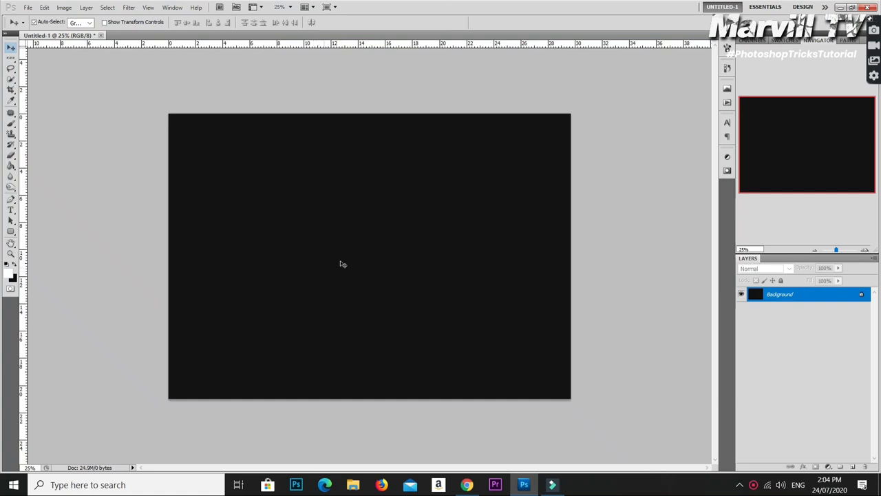
Zoom in on the black Untitled-1 canvas to about 30%
{"action": "scroll", "coordinate": [347, 296], "scroll_direction": "up", "scroll_amount": 1}
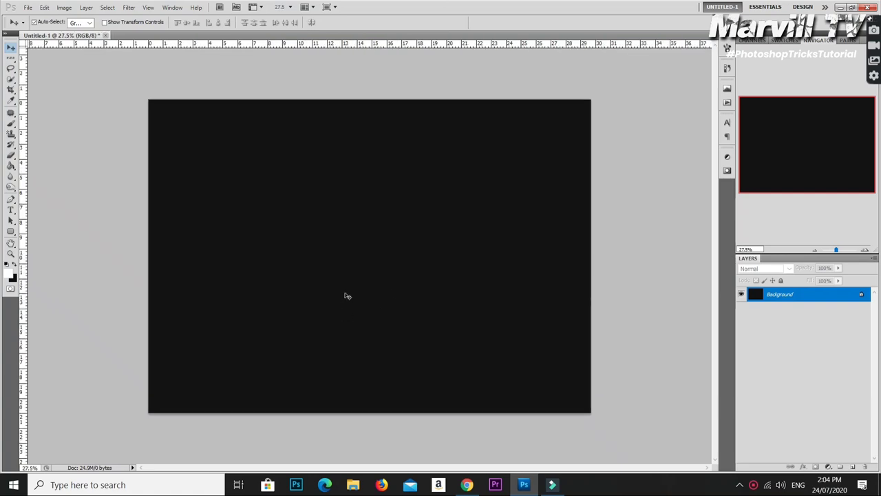
{"action": "scroll", "coordinate": [347, 296], "scroll_direction": "up", "scroll_amount": 1}
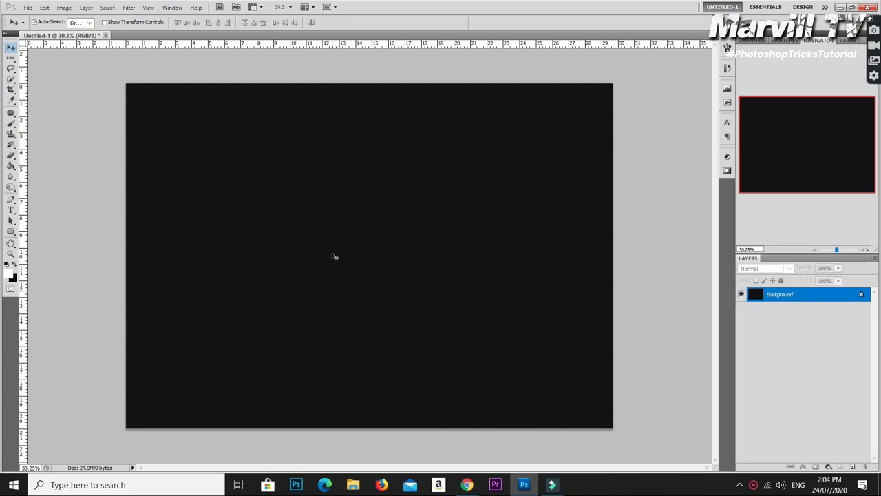
Type white 'ADOBE' text near the canvas centre
{"action": "key", "text": "t"}
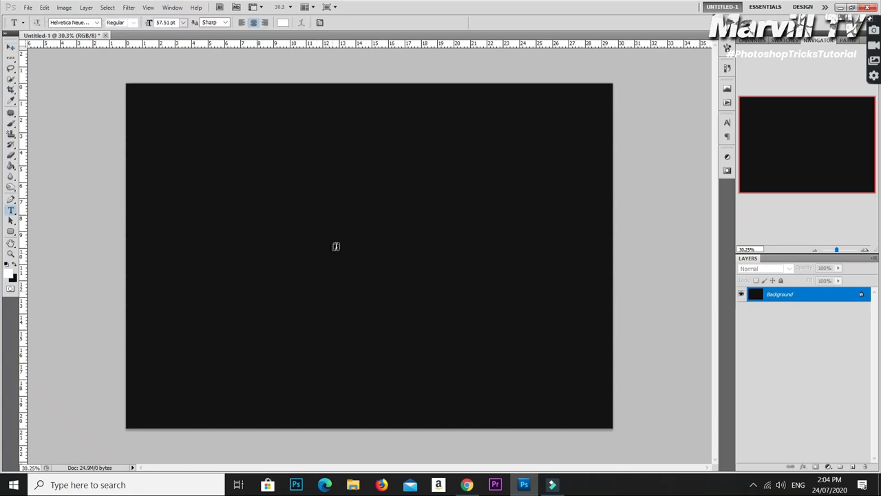
{"action": "left_click", "coordinate": [336, 247]}
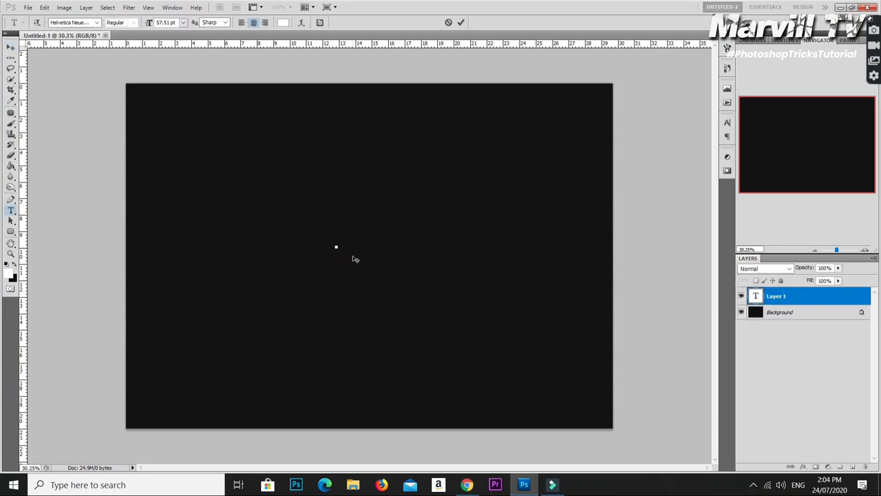
{"action": "type", "text": "ADOBE"}
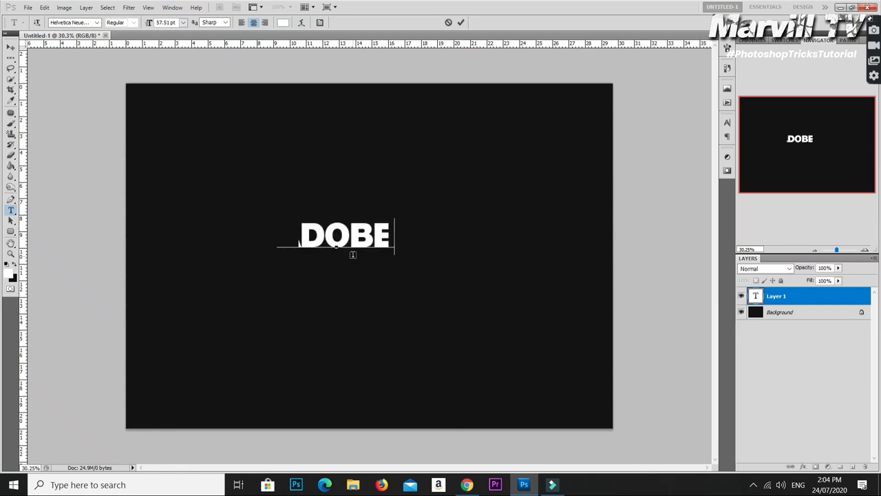
{"action": "key", "text": "ctrl+Return"}
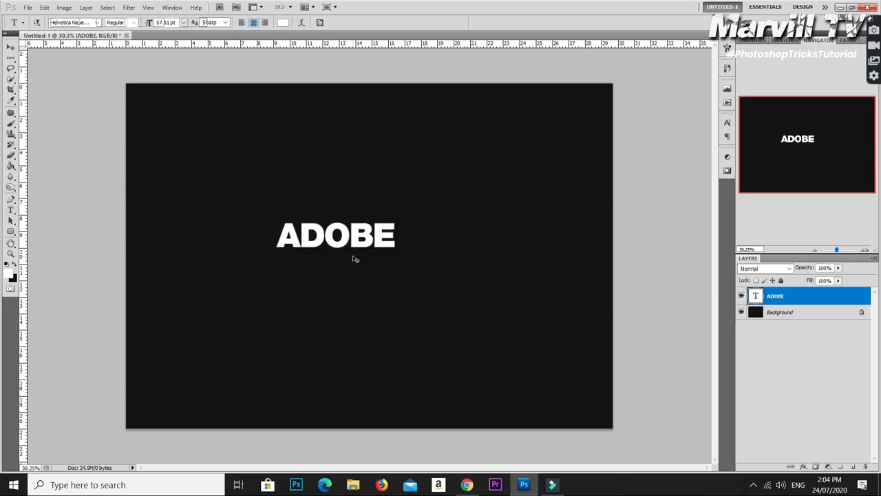
Scale the ADOBE text to about 214% and centre it on the canvas
{"action": "key", "text": "ctrl+t"}
{"action": "left_click_drag", "start_coordinate": [396, 256], "coordinate": [517, 336]}
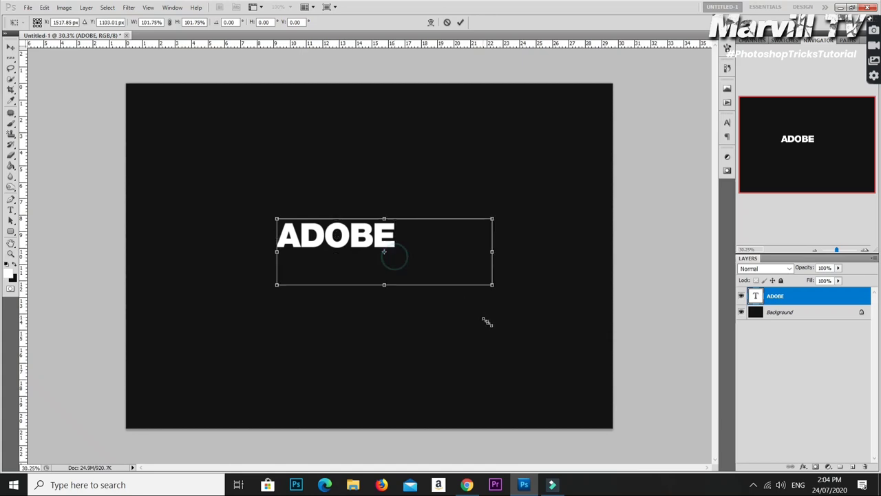
{"action": "key", "text": "Return"}
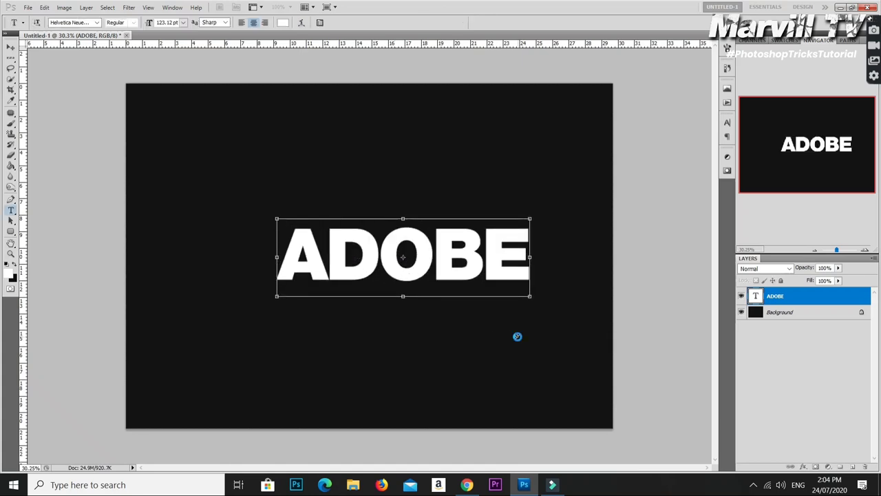
{"action": "key", "text": "v"}
{"action": "left_click_drag", "start_coordinate": [477, 272], "coordinate": [449, 274]}
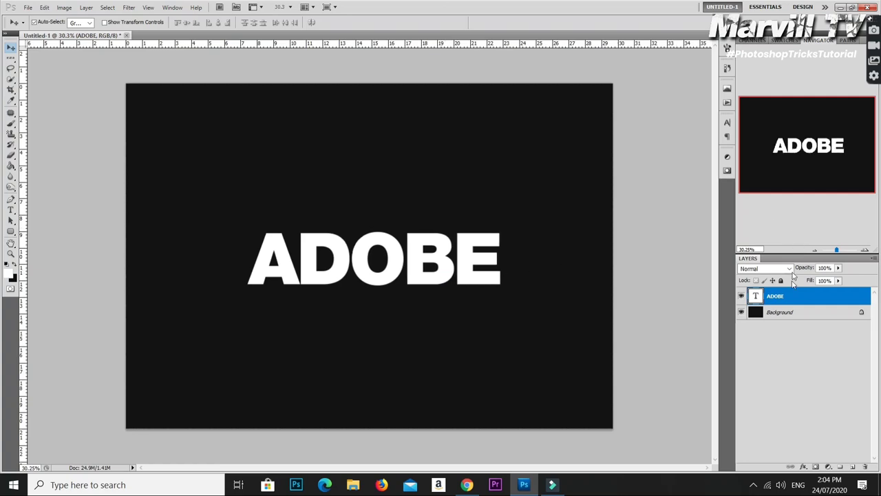
Rasterize the ADOBE text and draw a diagonal Pen path from the E to the A
{"action": "right_click", "coordinate": [796, 298]}
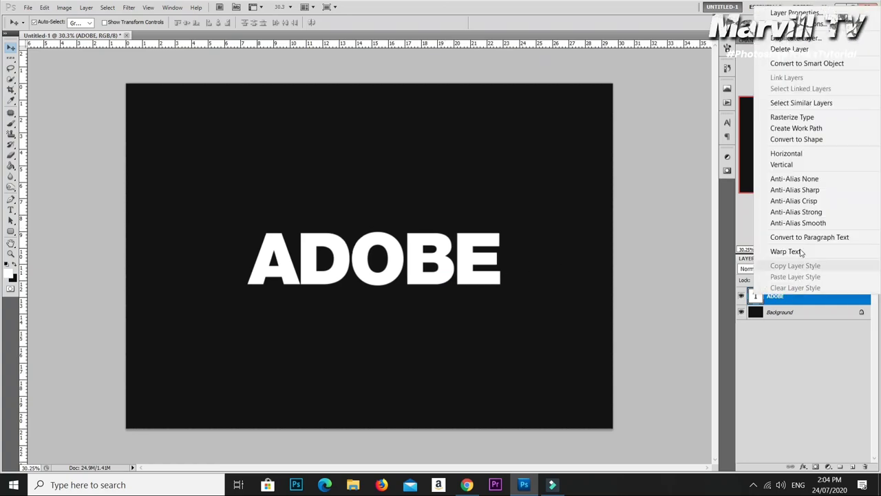
{"action": "left_click", "coordinate": [792, 119]}
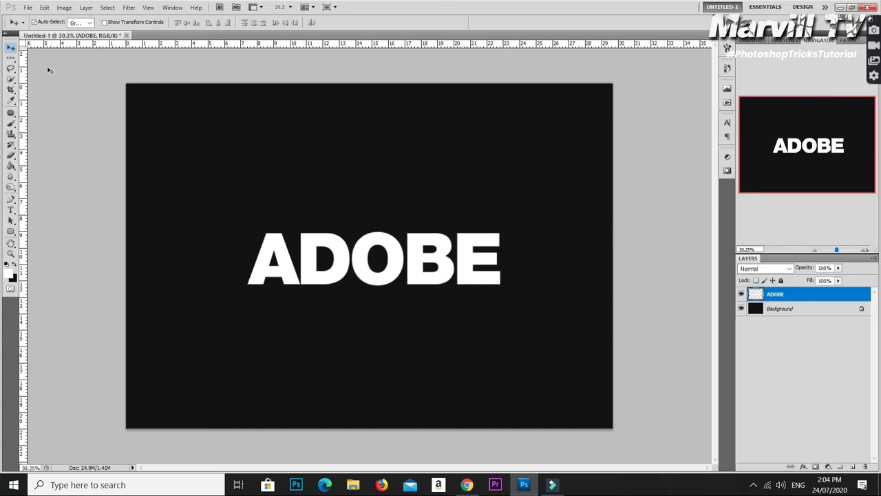
{"action": "left_click", "coordinate": [11, 199]}
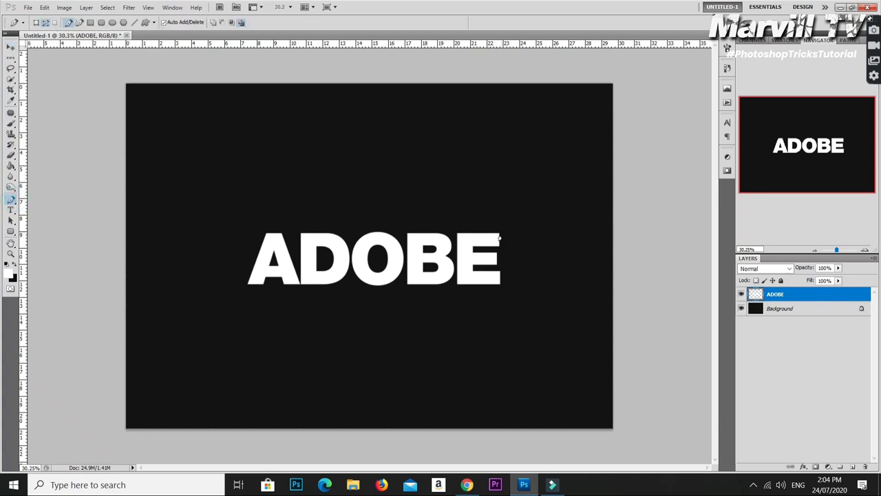
{"action": "left_click", "coordinate": [498, 232]}
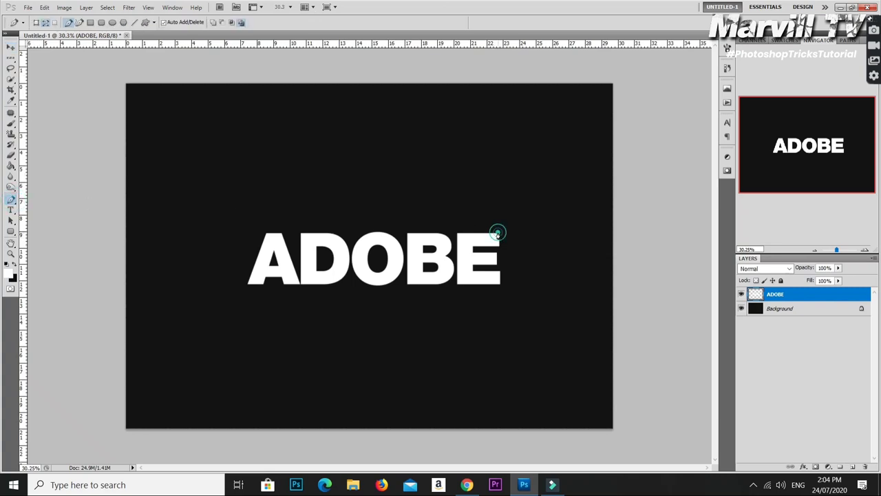
{"action": "left_click", "coordinate": [245, 284]}
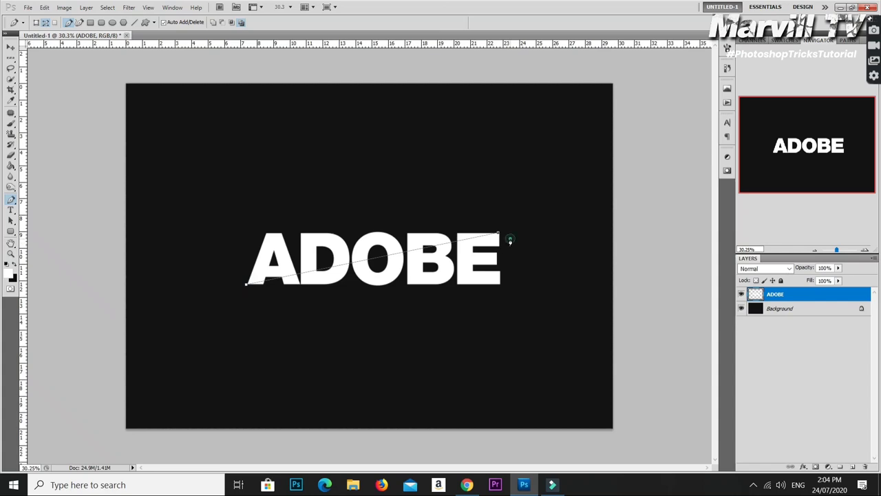
Turn the slash path into a selection, delete it from the ADOBE letters, and deselect
{"action": "right_click", "coordinate": [486, 239]}
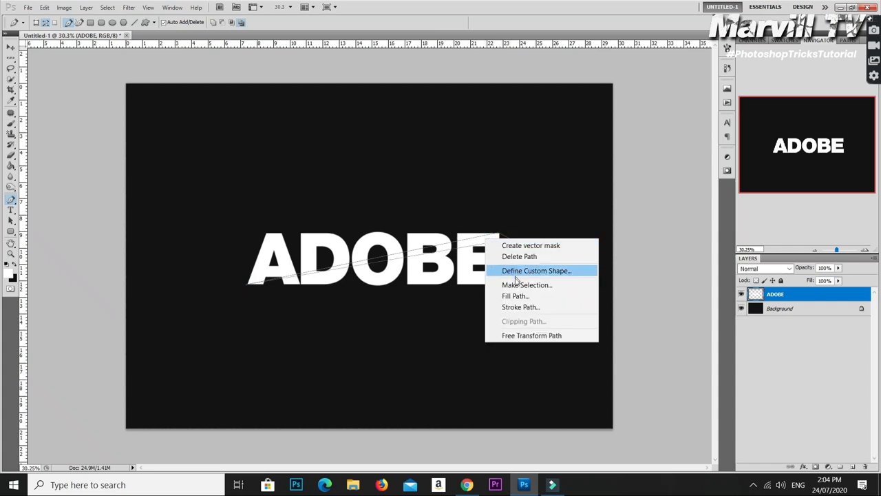
{"action": "left_click", "coordinate": [523, 284]}
{"action": "left_click", "coordinate": [432, 154]}
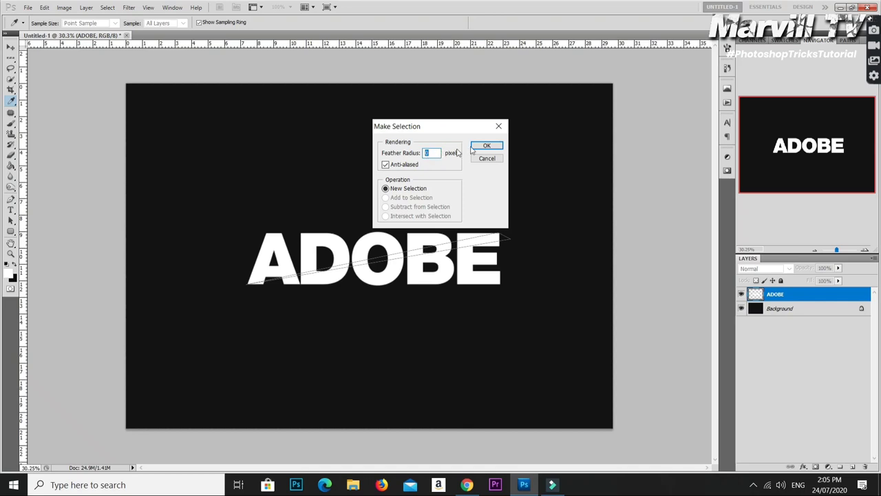
{"action": "left_click", "coordinate": [486, 145]}
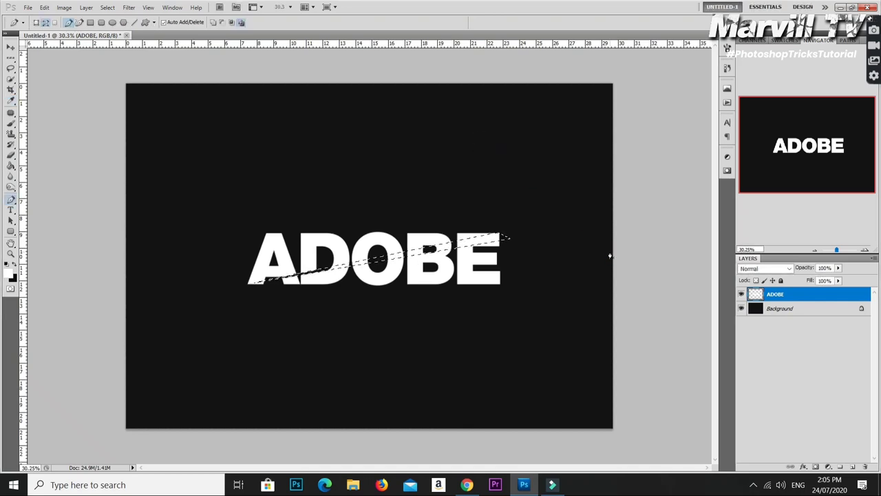
{"action": "key", "text": "Delete"}
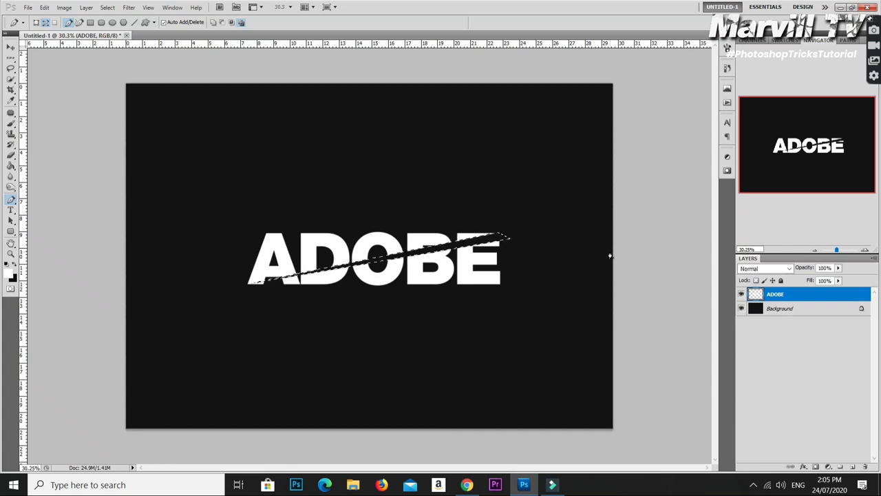
{"action": "key", "text": "ctrl+d"}
{"action": "scroll", "coordinate": [470, 301], "scroll_direction": "down", "scroll_amount": 2}
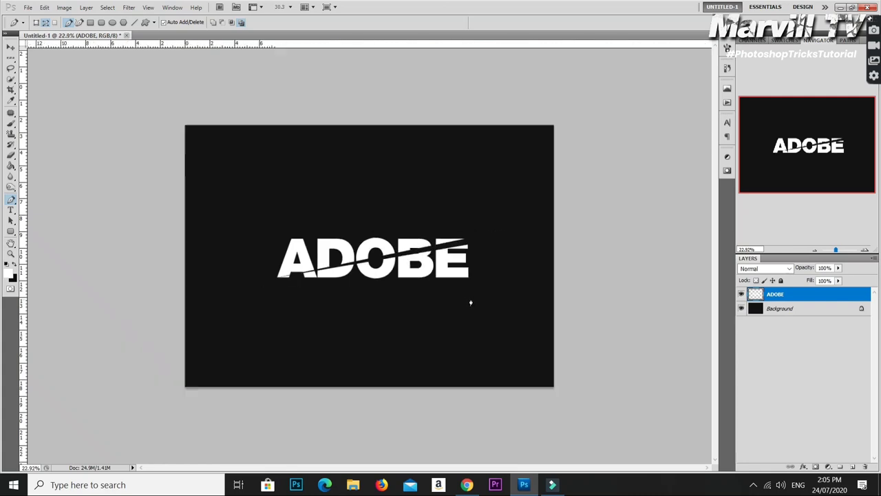
{"action": "scroll", "coordinate": [470, 301], "scroll_direction": "down", "scroll_amount": 2}
{"action": "scroll", "coordinate": [452, 262], "scroll_direction": "up", "scroll_amount": 2}
{"action": "scroll", "coordinate": [453, 262], "scroll_direction": "up", "scroll_amount": 2}
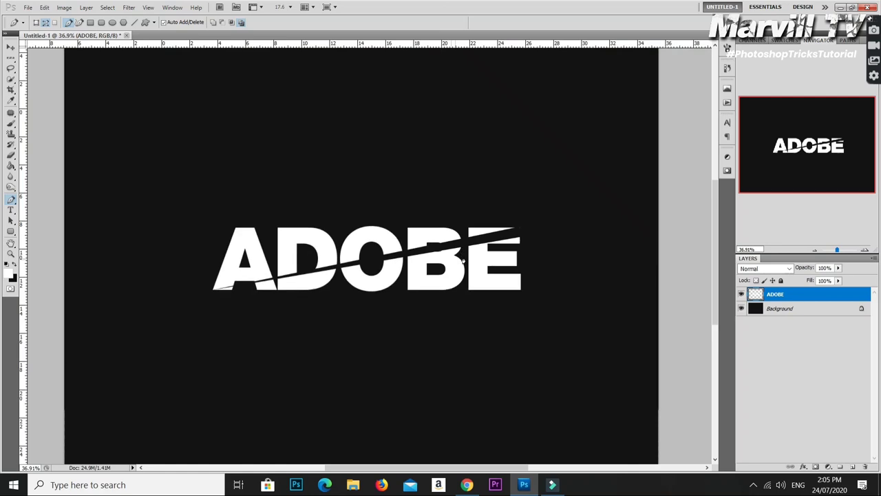
{"action": "scroll", "coordinate": [461, 260], "scroll_direction": "up", "scroll_amount": 1}
{"action": "scroll", "coordinate": [460, 261], "scroll_direction": "down", "scroll_amount": 2}
{"action": "scroll", "coordinate": [451, 263], "scroll_direction": "down", "scroll_amount": 1}
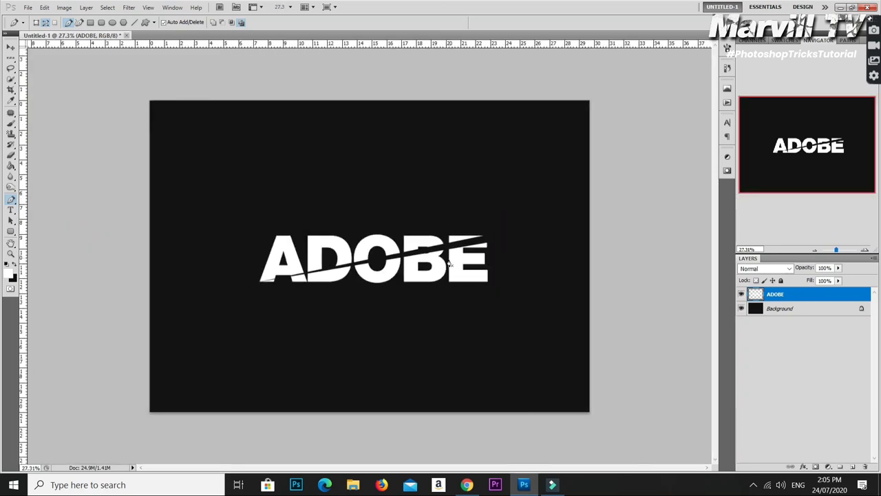
Move the ADOBE logo higher and start typing 'adobe' on a new line below it
{"action": "key", "text": "v"}
{"action": "left_click_drag", "start_coordinate": [449, 262], "coordinate": [442, 200]}
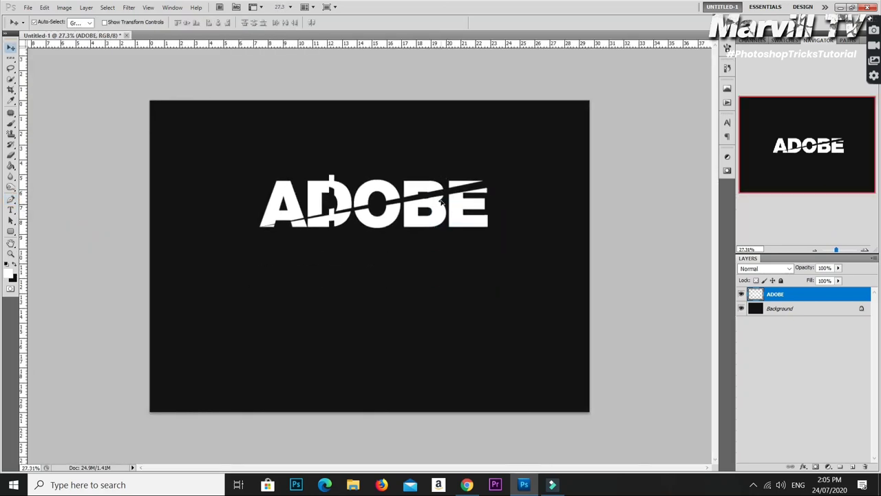
{"action": "key", "text": "t"}
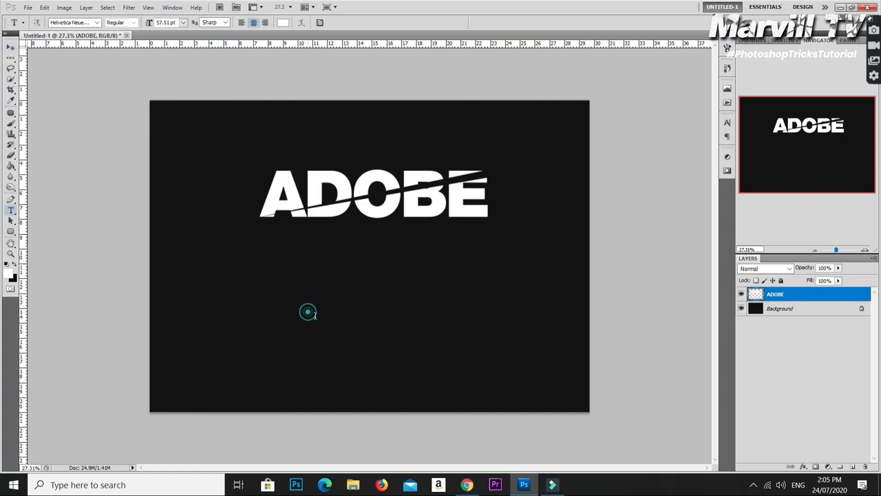
{"action": "left_click", "coordinate": [308, 312]}
{"action": "type", "text": "adobe"}
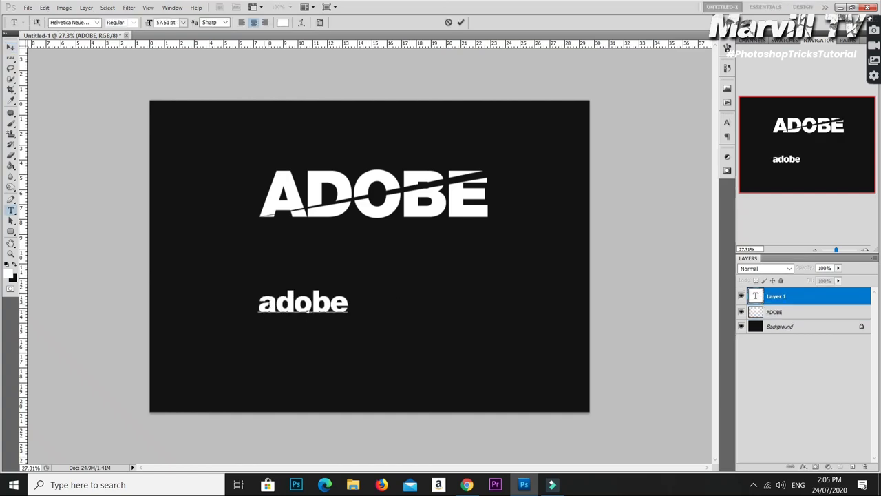
Make the new line read 'ADOBE PHOTOSHOP' in all capitals and commit it
{"action": "left_click_drag", "start_coordinate": [278, 303], "coordinate": [256, 303]}
{"action": "type", "text": "A"}
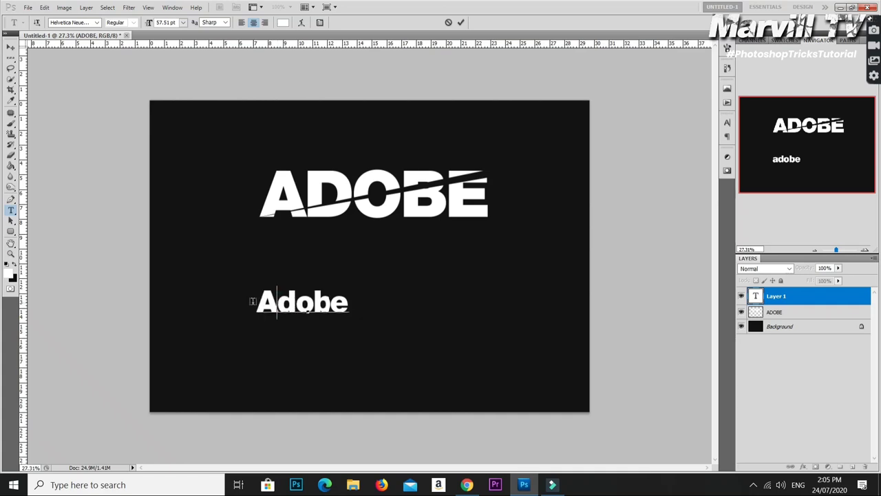
{"action": "left_click_drag", "start_coordinate": [348, 308], "coordinate": [256, 310]}
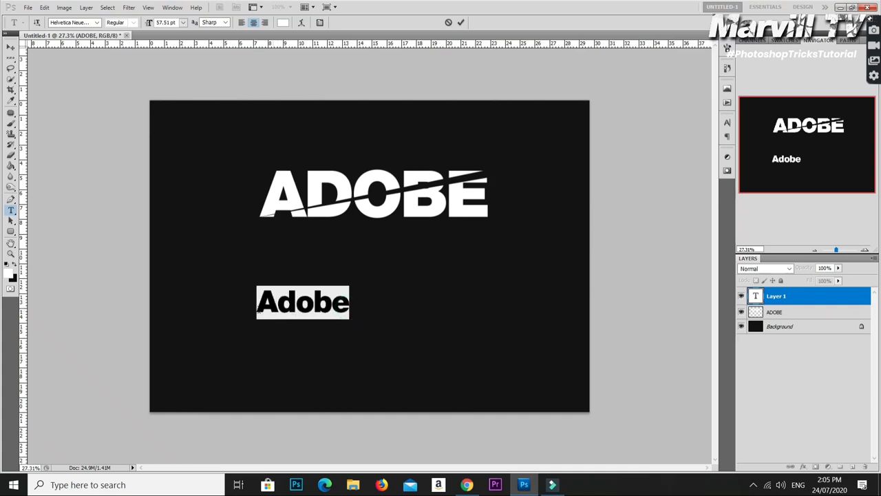
{"action": "left_click", "coordinate": [311, 308]}
{"action": "key", "text": "ctrl+shift+k"}
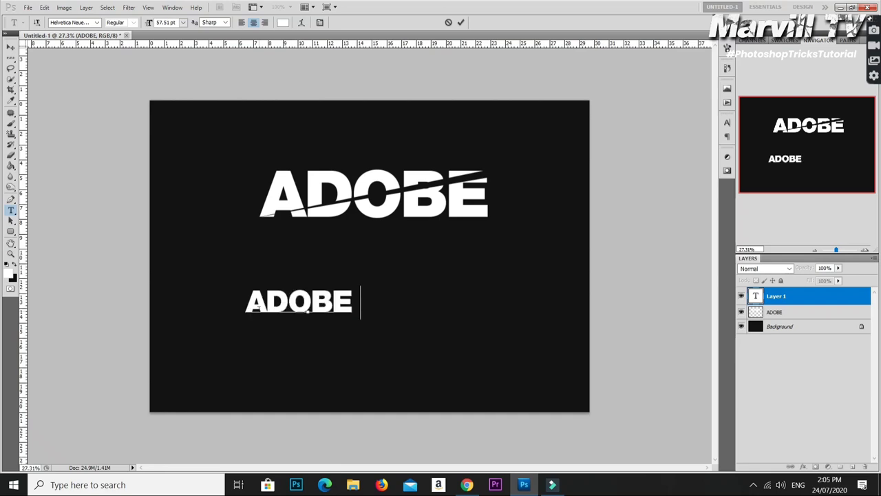
{"action": "type", "text": "P"}
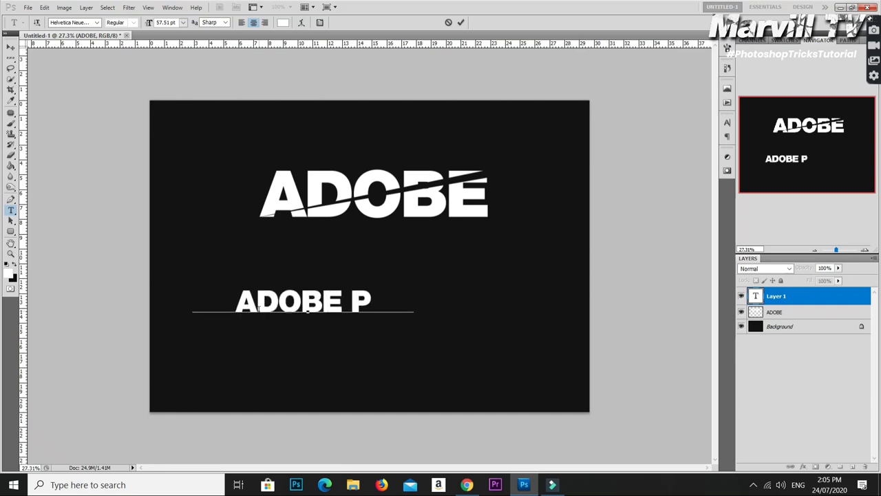
{"action": "type", "text": "HOTOS"}
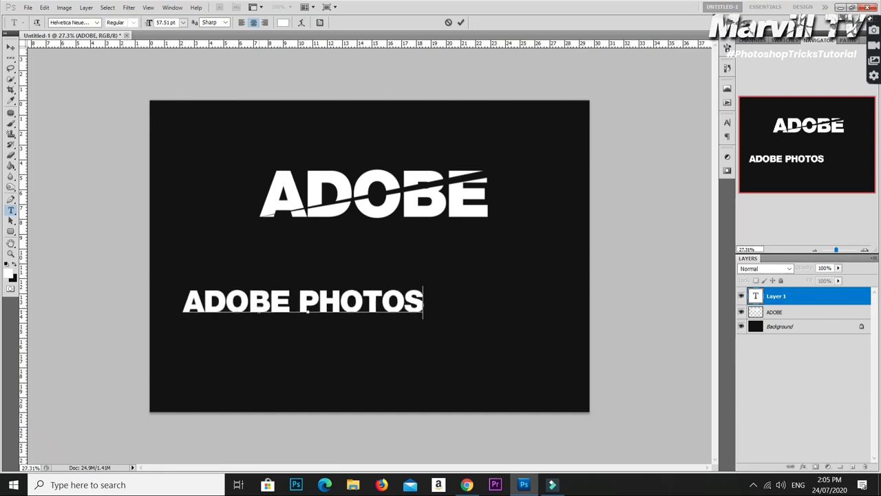
{"action": "type", "text": "HO"}
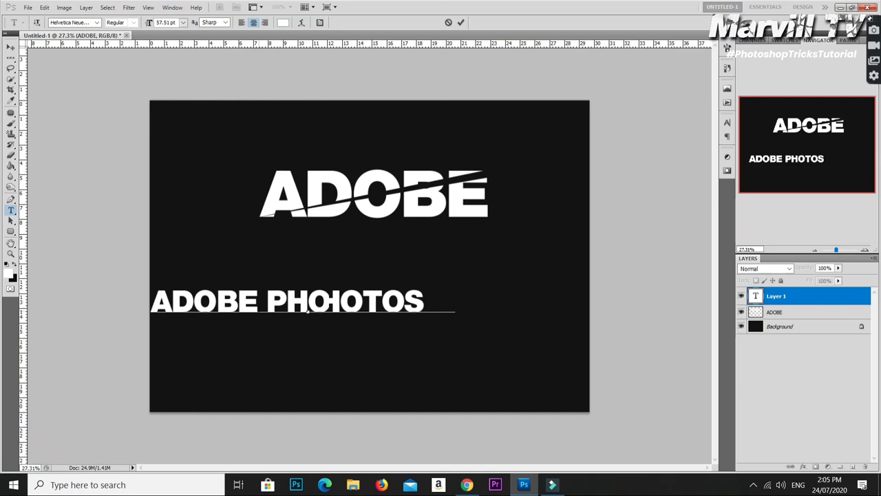
{"action": "type", "text": "P"}
{"action": "key", "text": "ctrl+Return"}
Centre ADOBE PHOTOSHOP beneath the logo and select the word PHOTOSHOP
{"action": "left_click_drag", "start_coordinate": [336, 310], "coordinate": [392, 319]}
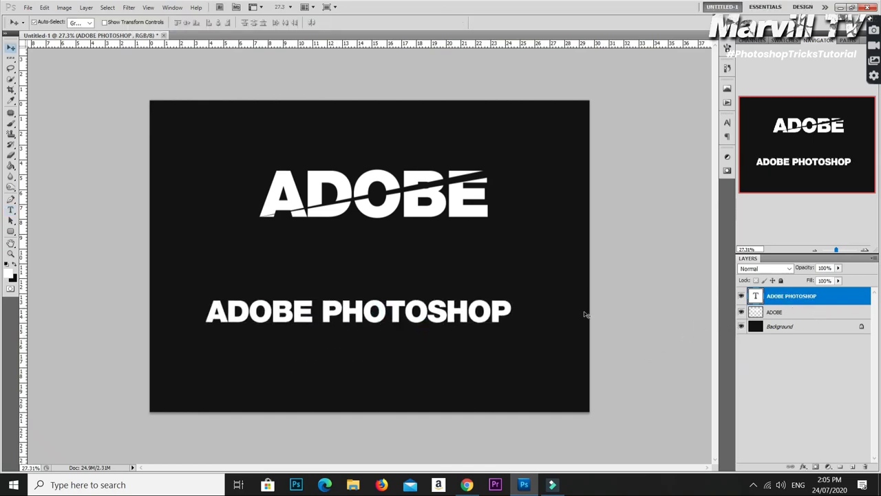
{"action": "key", "text": "t"}
{"action": "left_click_drag", "start_coordinate": [322, 311], "coordinate": [519, 311]}
Colour the selected word PHOTOSHOP deep purple and commit the text
{"action": "left_click", "coordinate": [282, 22]}
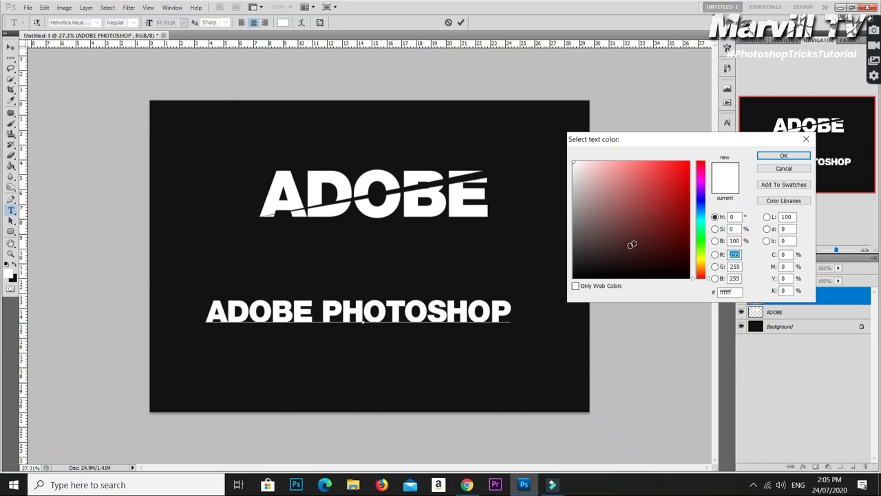
{"action": "left_click", "coordinate": [700, 195]}
{"action": "left_click", "coordinate": [673, 199]}
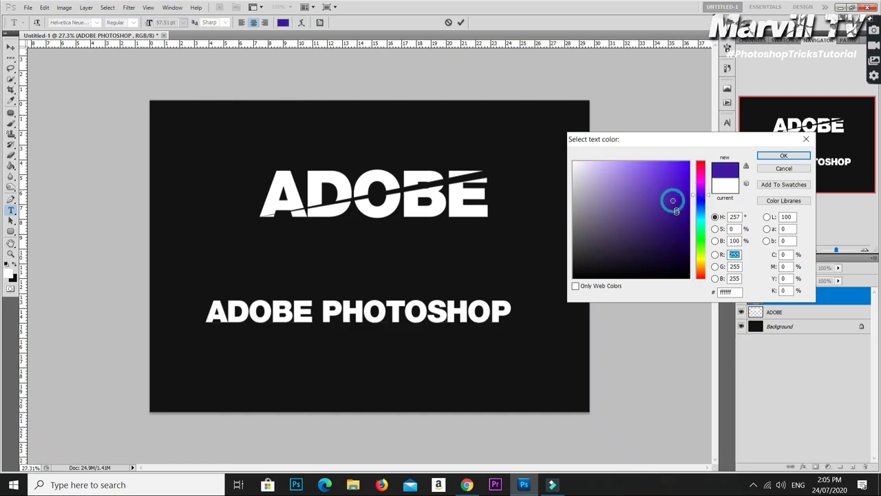
{"action": "left_click", "coordinate": [682, 217]}
{"action": "key", "text": "Return"}
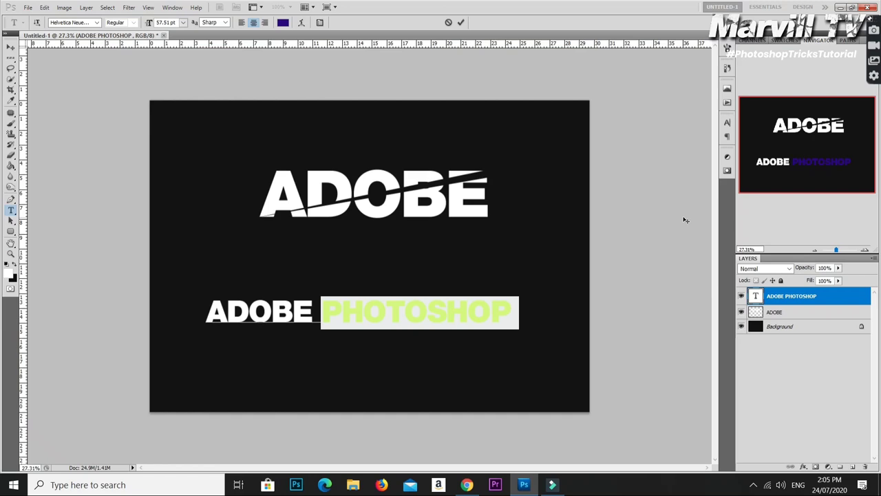
{"action": "key", "text": "ctrl+Return"}
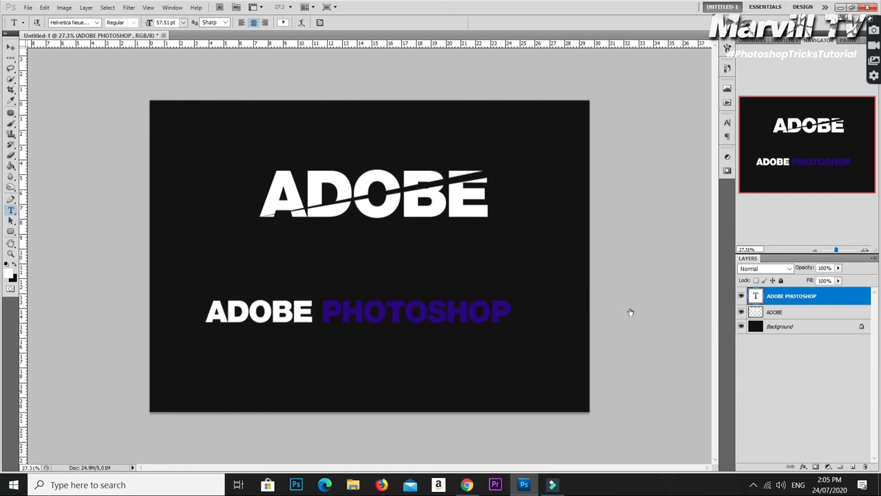
Add a thin Stroke layer style in colour ae7070 to the ADOBE PHOTOSHOP text
{"action": "left_click", "coordinate": [602, 252]}
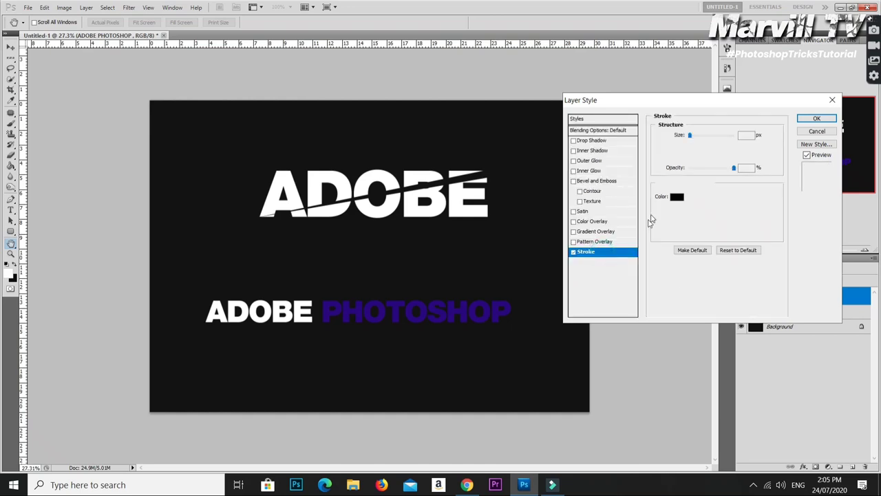
{"action": "left_click", "coordinate": [685, 195]}
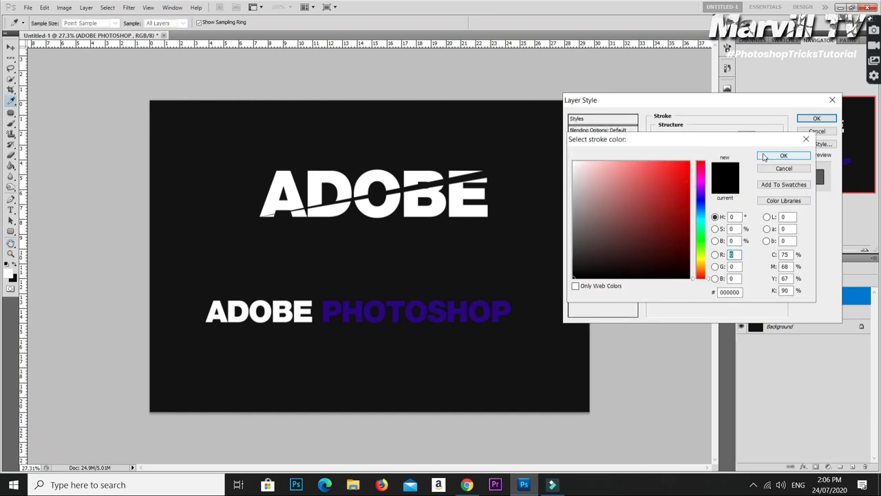
{"action": "left_click", "coordinate": [763, 157]}
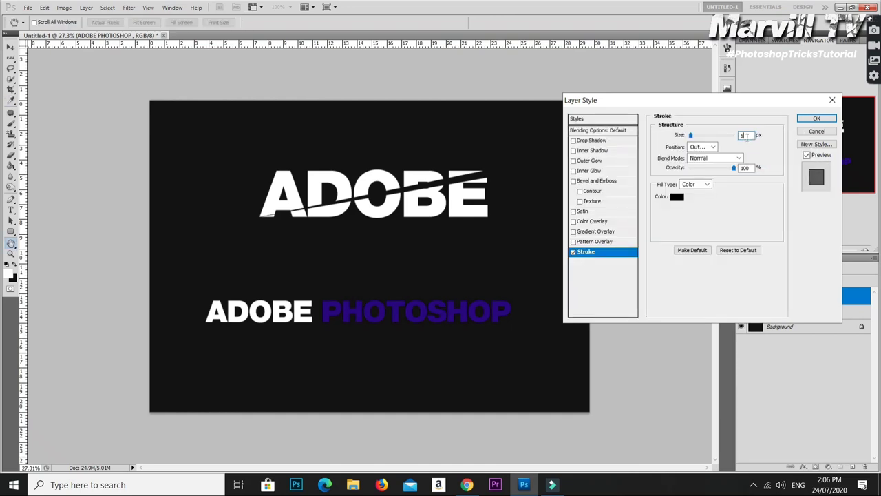
{"action": "left_click", "coordinate": [677, 198]}
{"action": "left_click", "coordinate": [614, 199]}
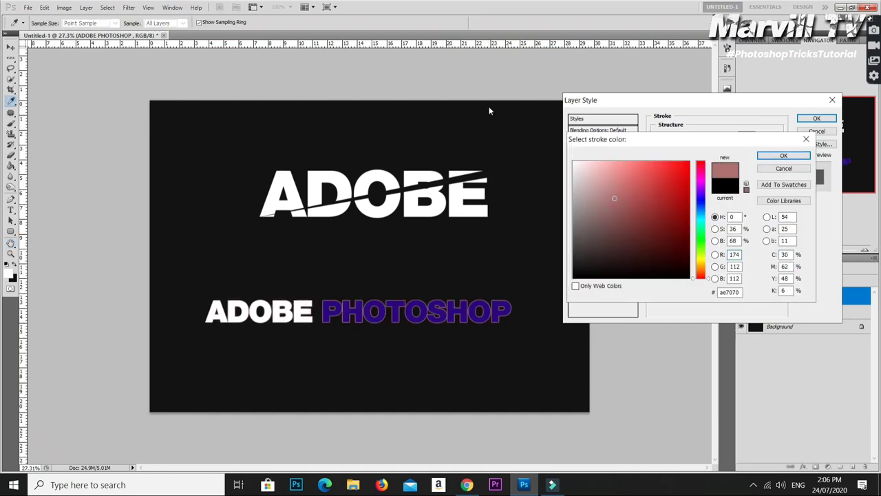
{"action": "key", "text": "Return"}
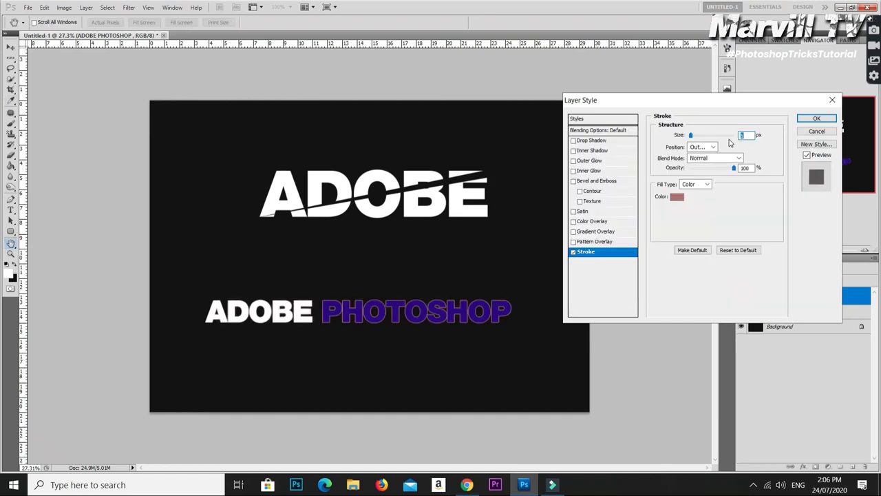
{"action": "key", "text": "Return"}
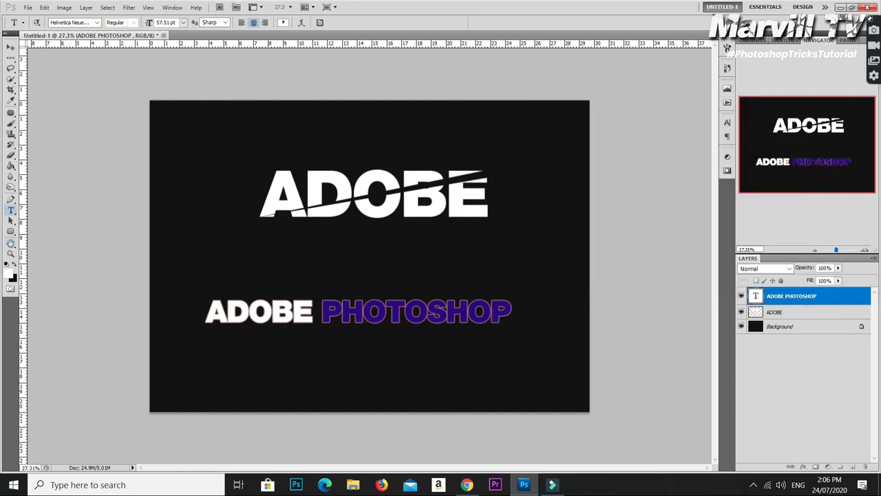
Rasterize the ADOBE PHOTOSHOP text layer
{"action": "right_click", "coordinate": [791, 296]}
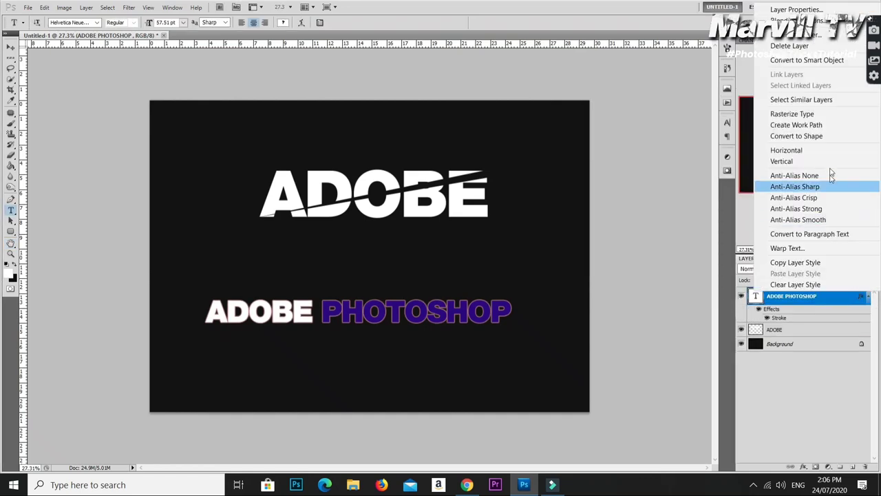
{"action": "left_click", "coordinate": [817, 61]}
{"action": "right_click", "coordinate": [832, 300]}
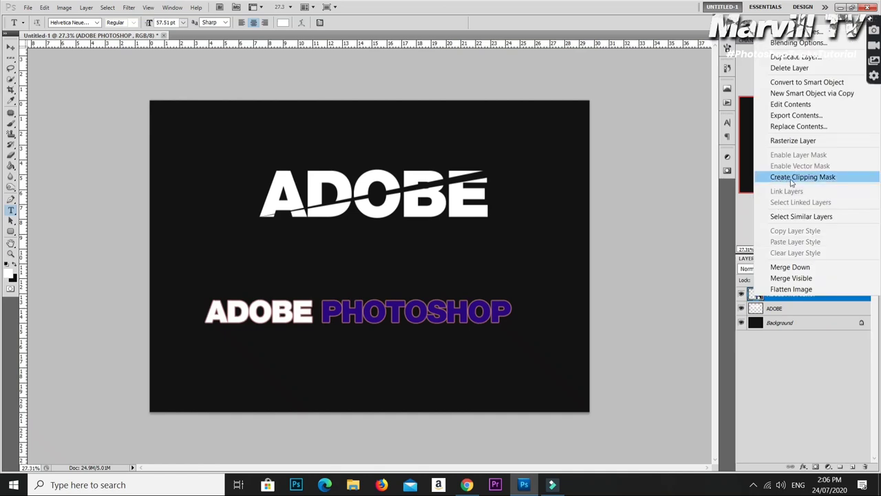
{"action": "left_click", "coordinate": [798, 138]}
{"action": "scroll", "coordinate": [346, 324], "scroll_direction": "up", "scroll_amount": 2}
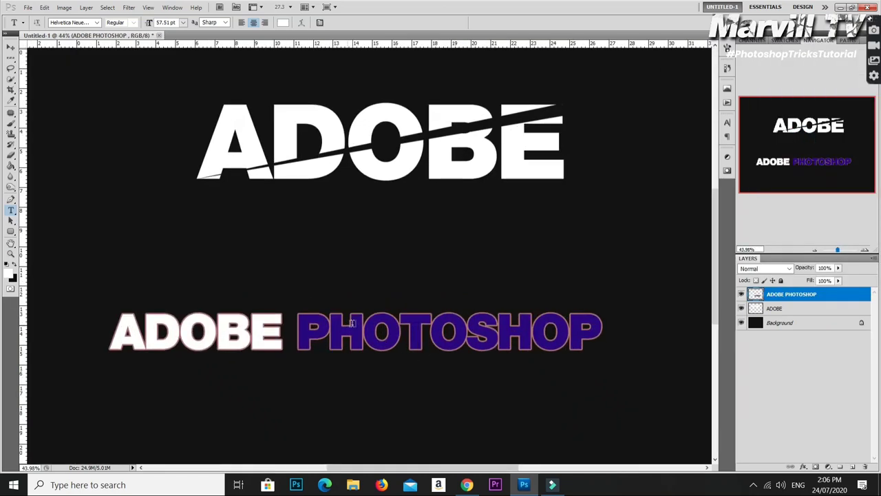
Use the Magic Wand to clear the purple fill from each PHOTOSHOP letter
{"action": "right_click", "coordinate": [11, 157]}
{"action": "left_click", "coordinate": [55, 170]}
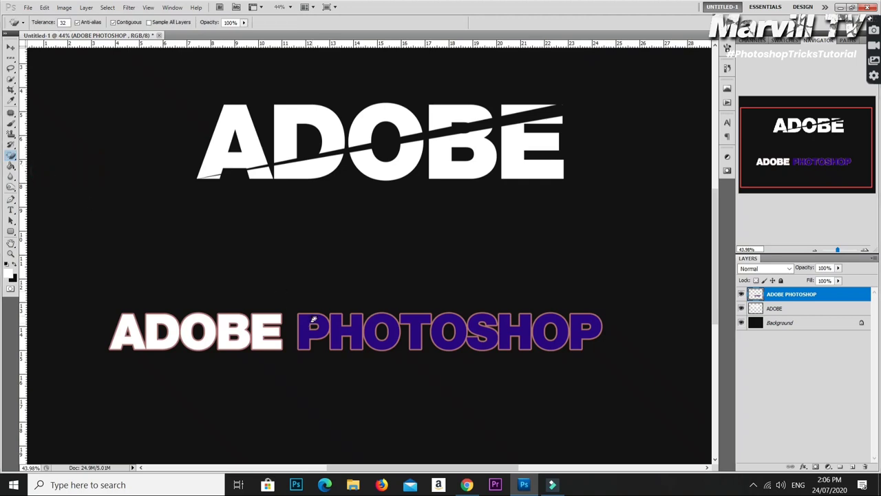
{"action": "left_click", "coordinate": [313, 320]}
{"action": "left_click", "coordinate": [341, 325]}
{"action": "left_click", "coordinate": [379, 321]}
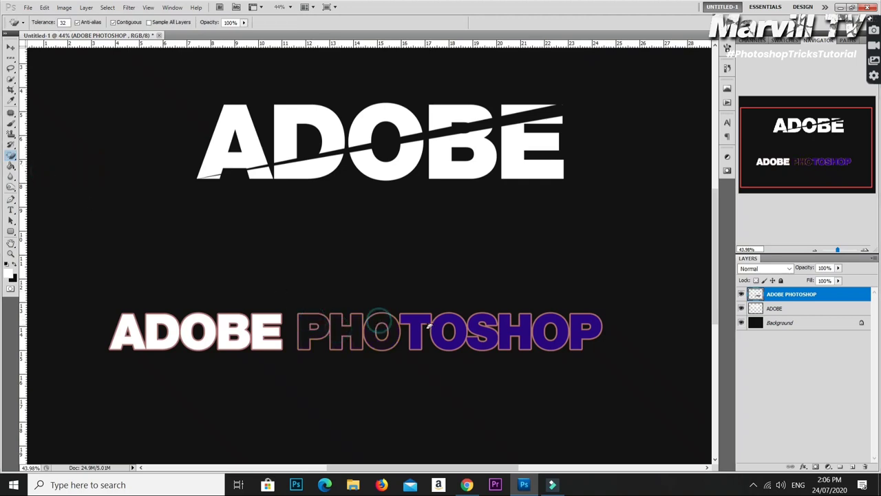
{"action": "left_click", "coordinate": [421, 321]}
{"action": "left_click", "coordinate": [448, 320]}
{"action": "left_click", "coordinate": [485, 321]}
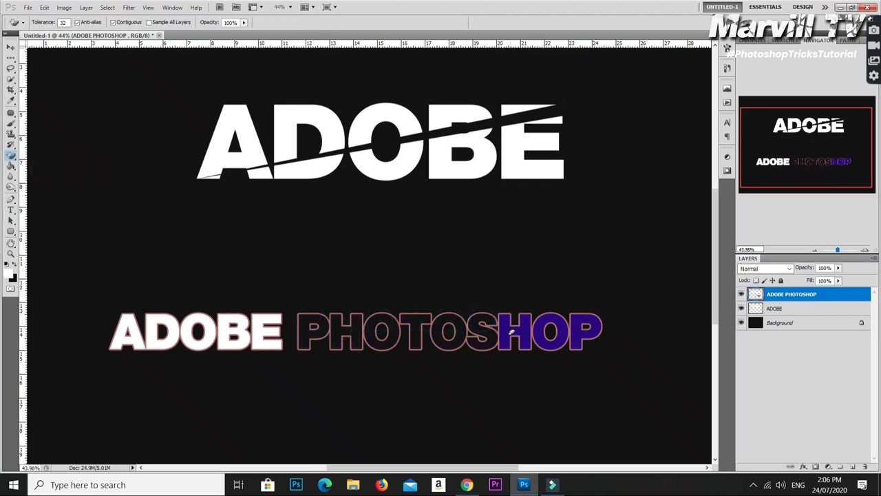
{"action": "left_click", "coordinate": [546, 319]}
{"action": "left_click", "coordinate": [580, 323]}
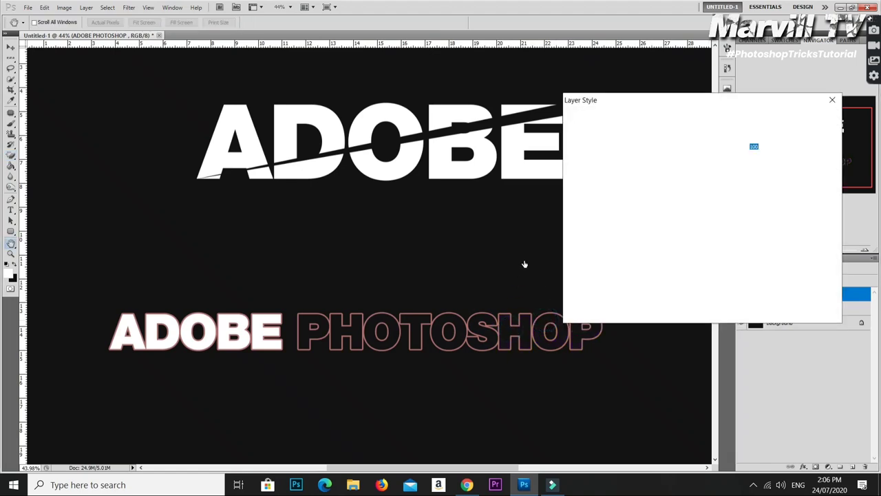
Apply a white Color Overlay layer style to the ADOBE PHOTOSHOP text
{"action": "left_click", "coordinate": [608, 221]}
{"action": "left_click", "coordinate": [752, 135]}
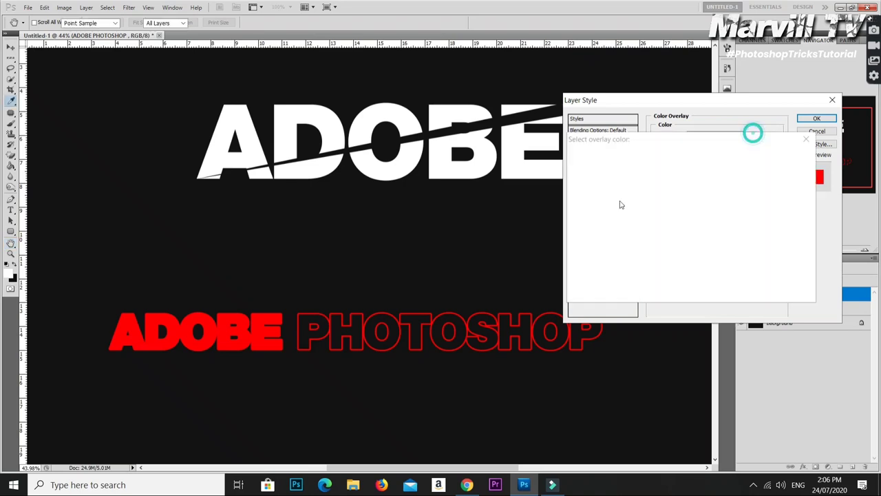
{"action": "left_click_drag", "start_coordinate": [649, 220], "coordinate": [354, 51]}
{"action": "key", "text": "Return"}
{"action": "key", "text": "Return"}
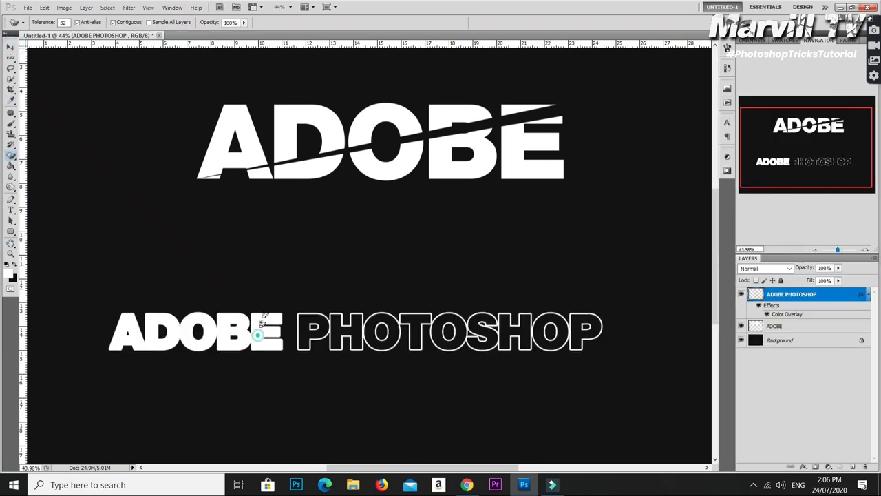
Undo the stray deletion in the E and move the text line up beneath the logo
{"action": "key", "text": "Delete"}
{"action": "key", "text": "ctrl+z"}
{"action": "key", "text": "v"}
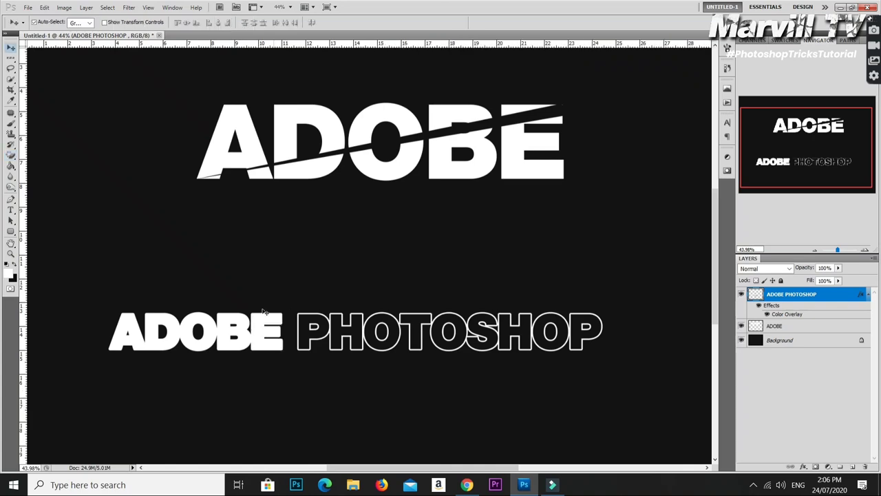
{"action": "left_click_drag", "start_coordinate": [279, 290], "coordinate": [294, 226]}
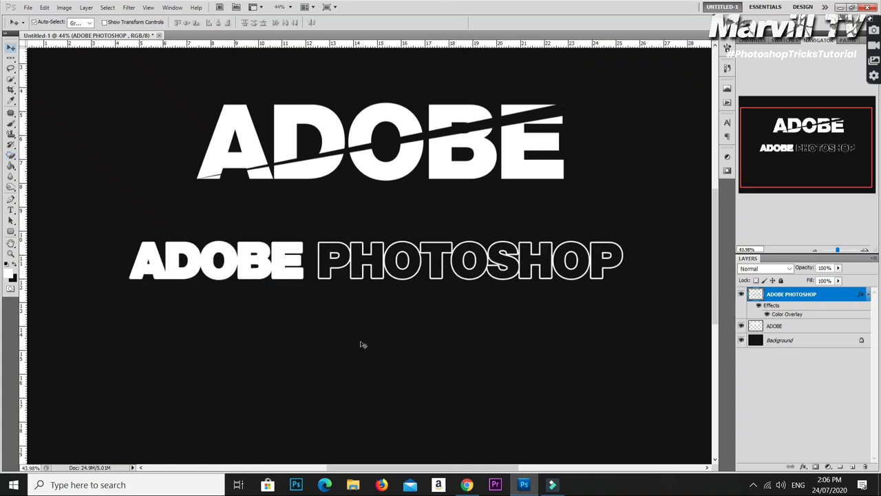
{"action": "scroll", "coordinate": [363, 343], "scroll_direction": "down", "scroll_amount": 2}
{"action": "scroll", "coordinate": [363, 344], "scroll_direction": "down", "scroll_amount": 2}
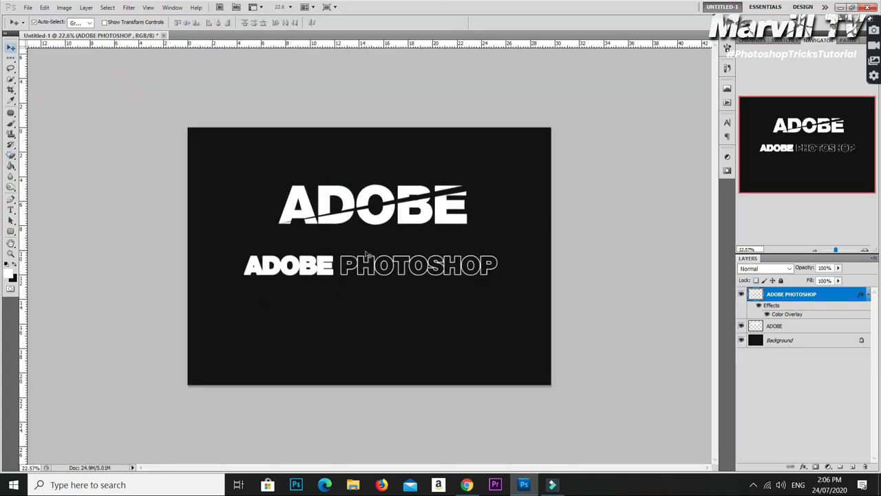